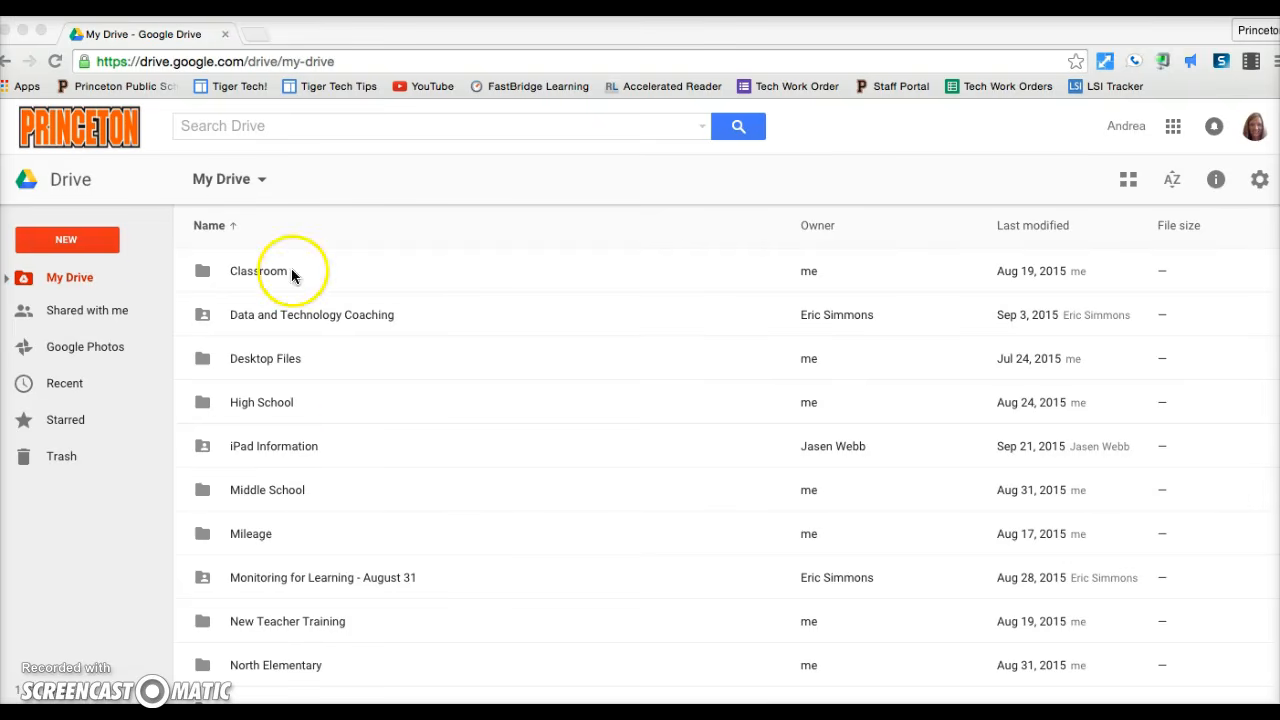
Create a new Google Sheets spreadsheet from Google Drive
click(67, 240)
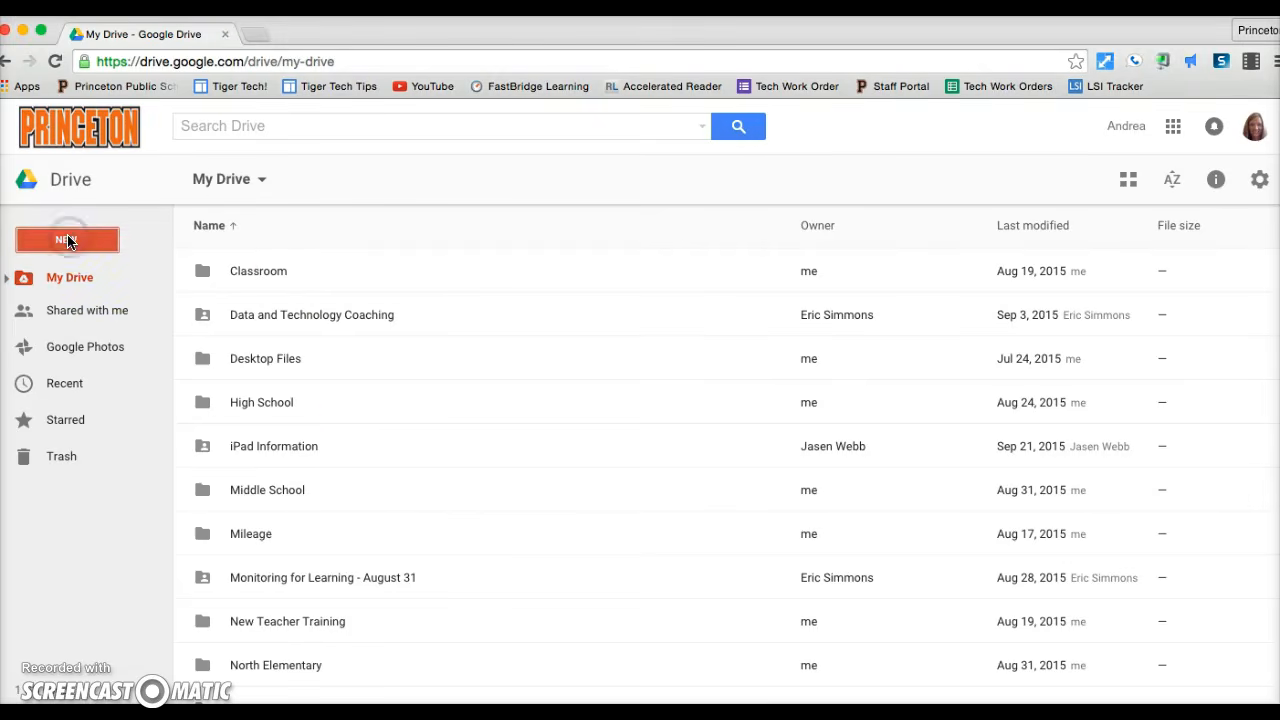
click(67, 240)
click(109, 437)
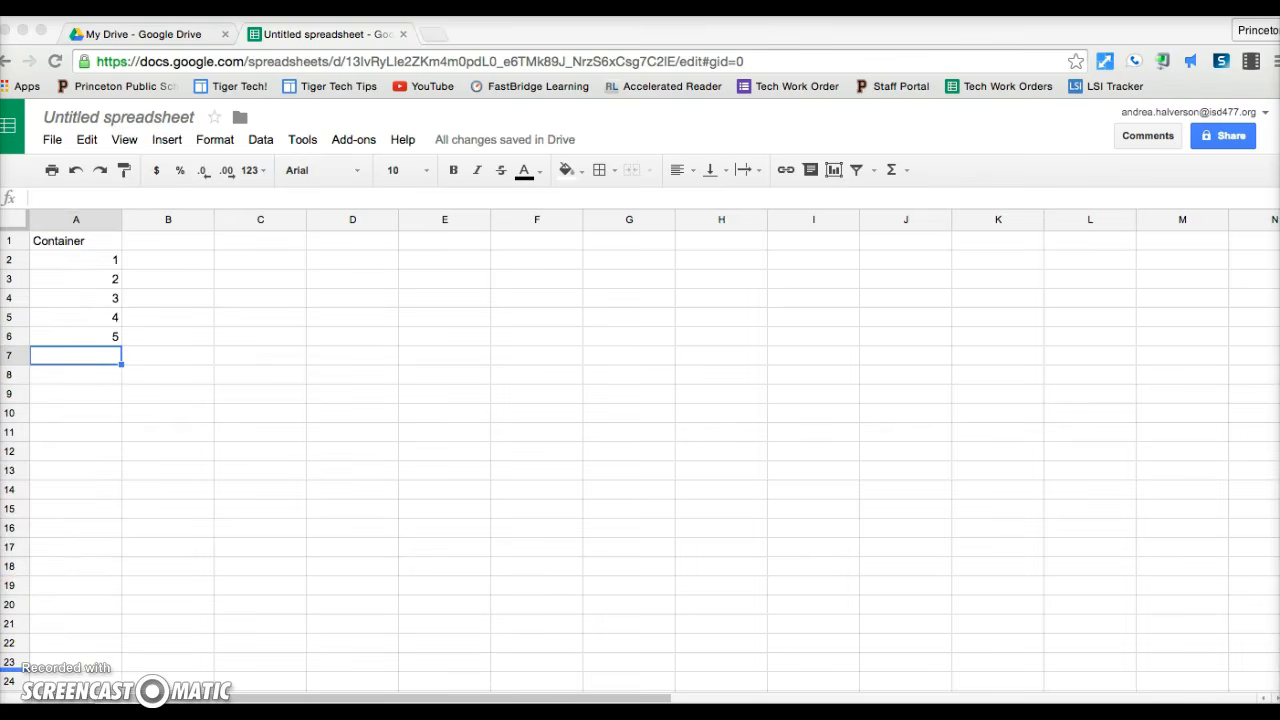
Enter the column heading Temperature in cell B1, next to the Container heading
click(60, 244)
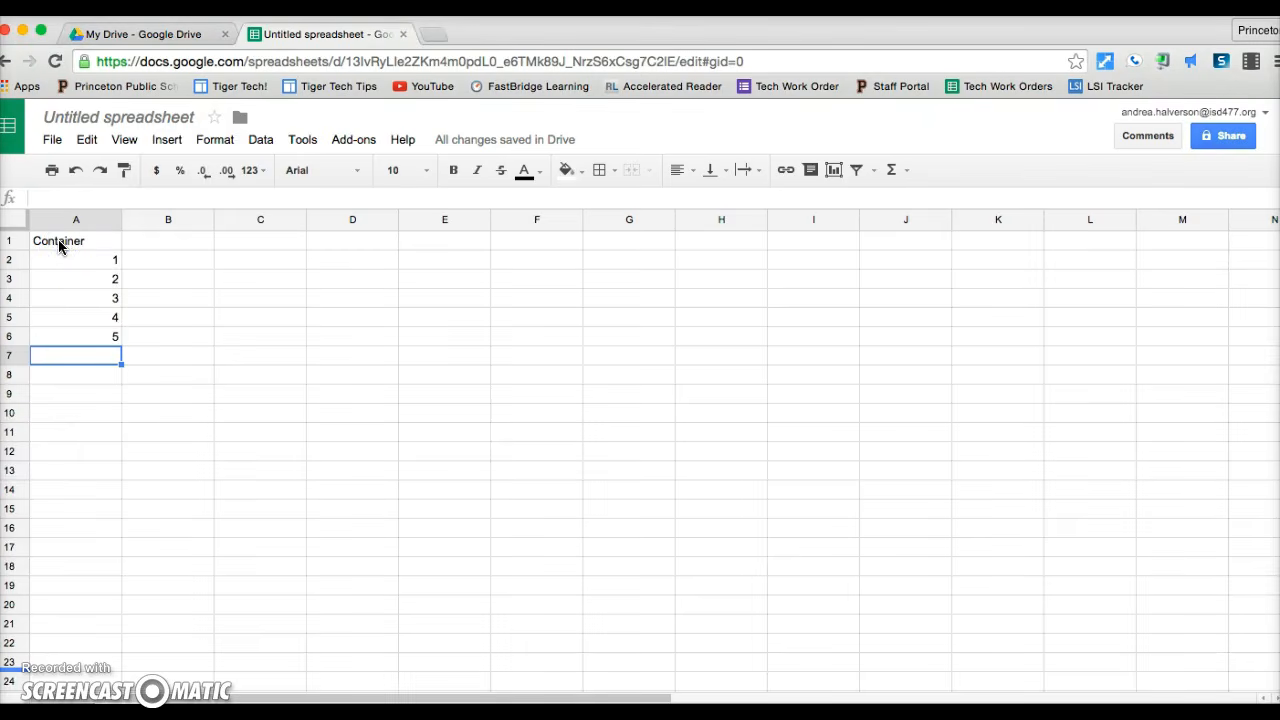
click(186, 244)
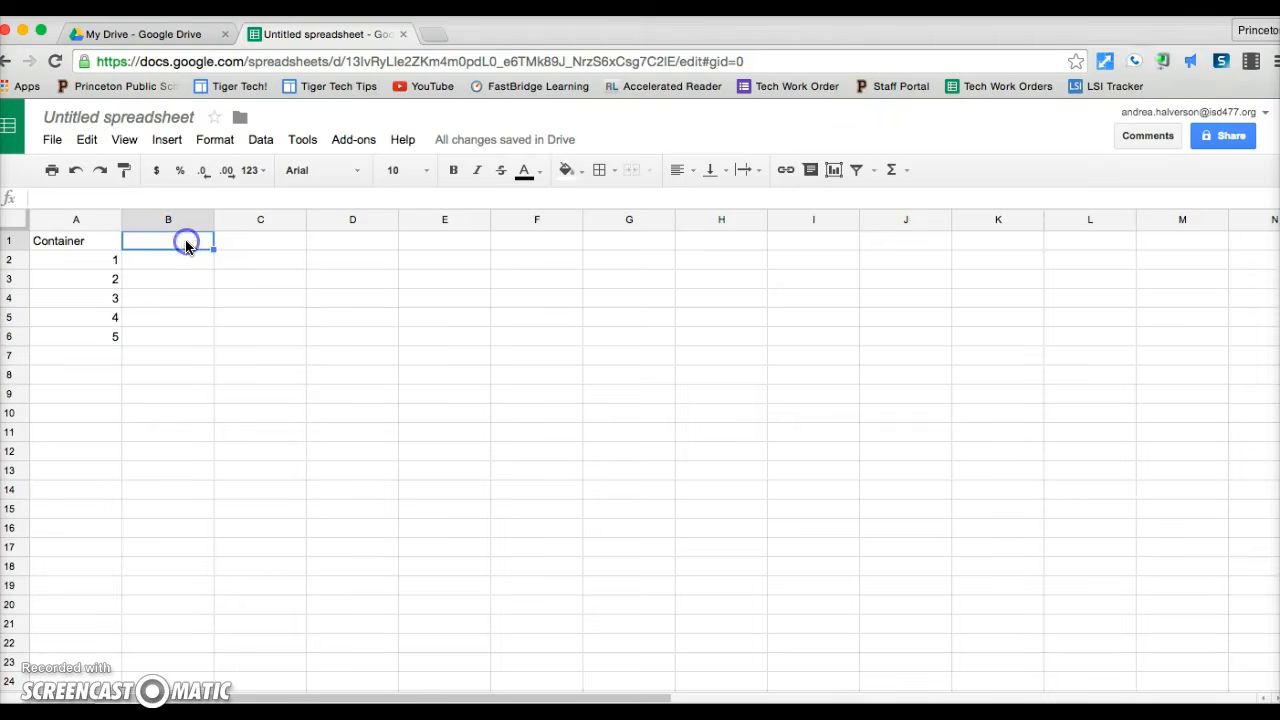
text(Temperature)
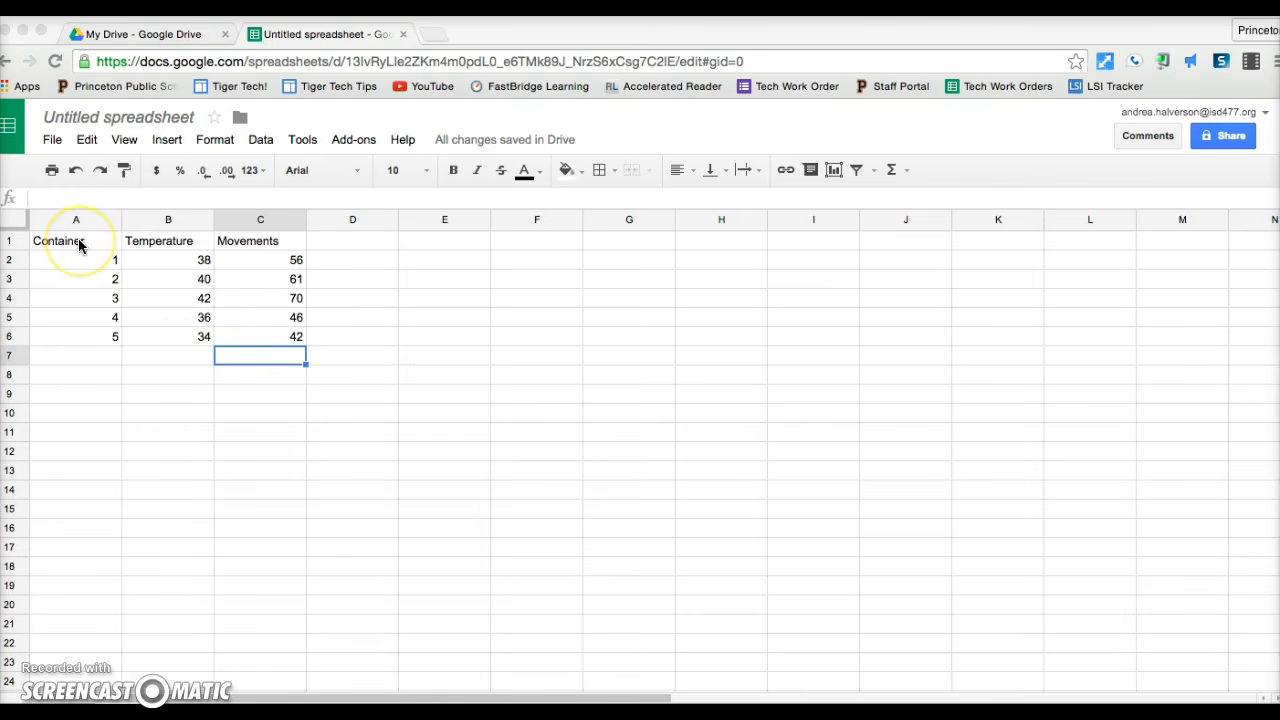
Start inserting a chart based on the Container and Temperature data in A1:B6
drag(80, 246, 162, 333)
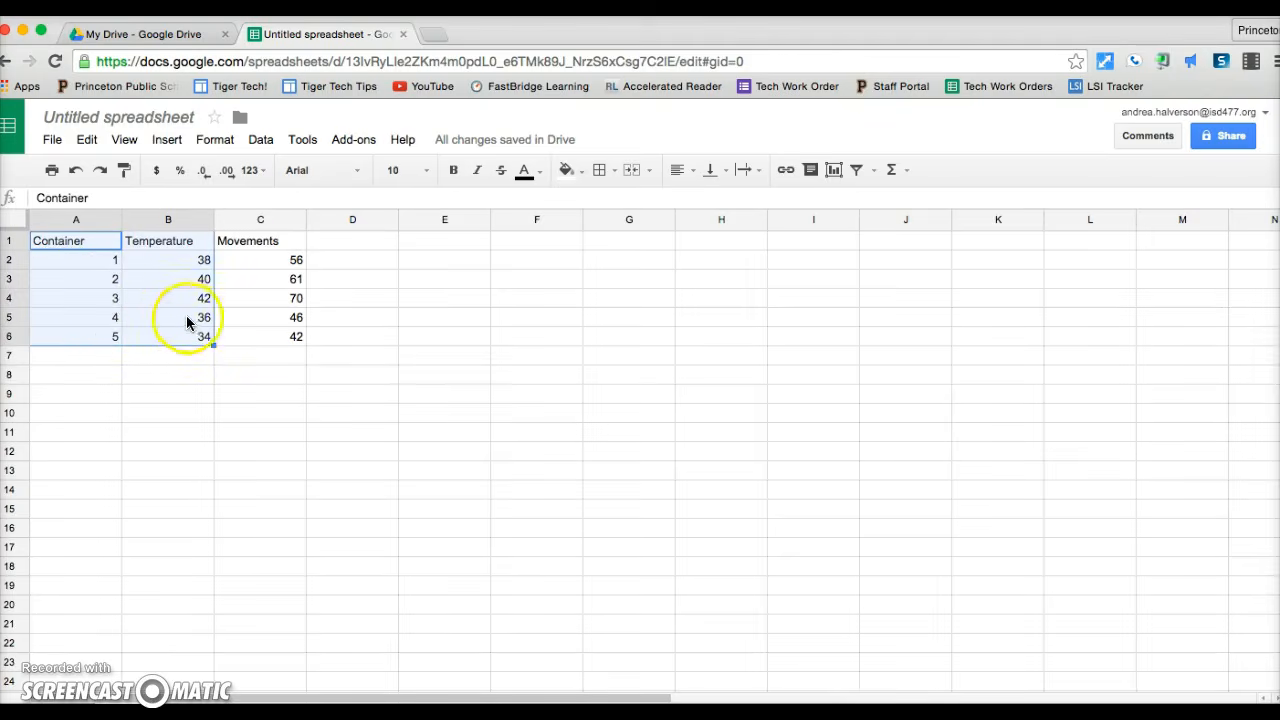
click(167, 141)
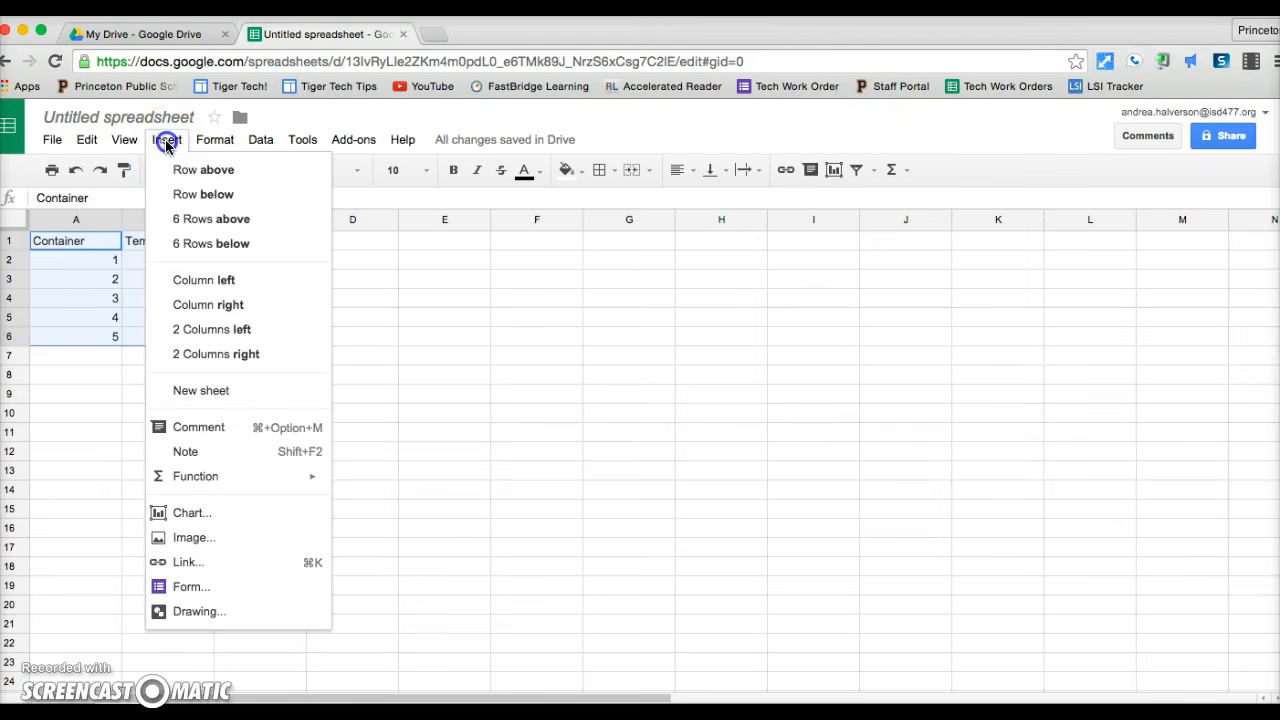
click(192, 514)
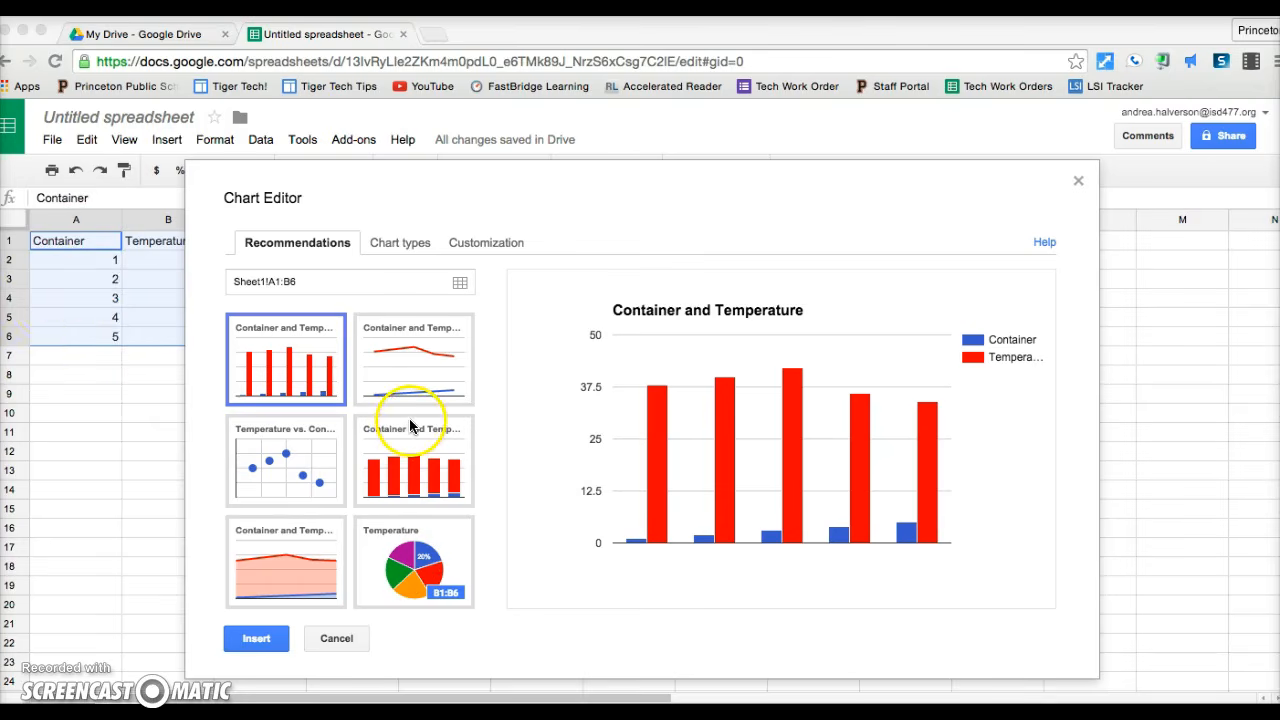
Use column A as labels for the chart and change its type to a plain line chart
click(396, 246)
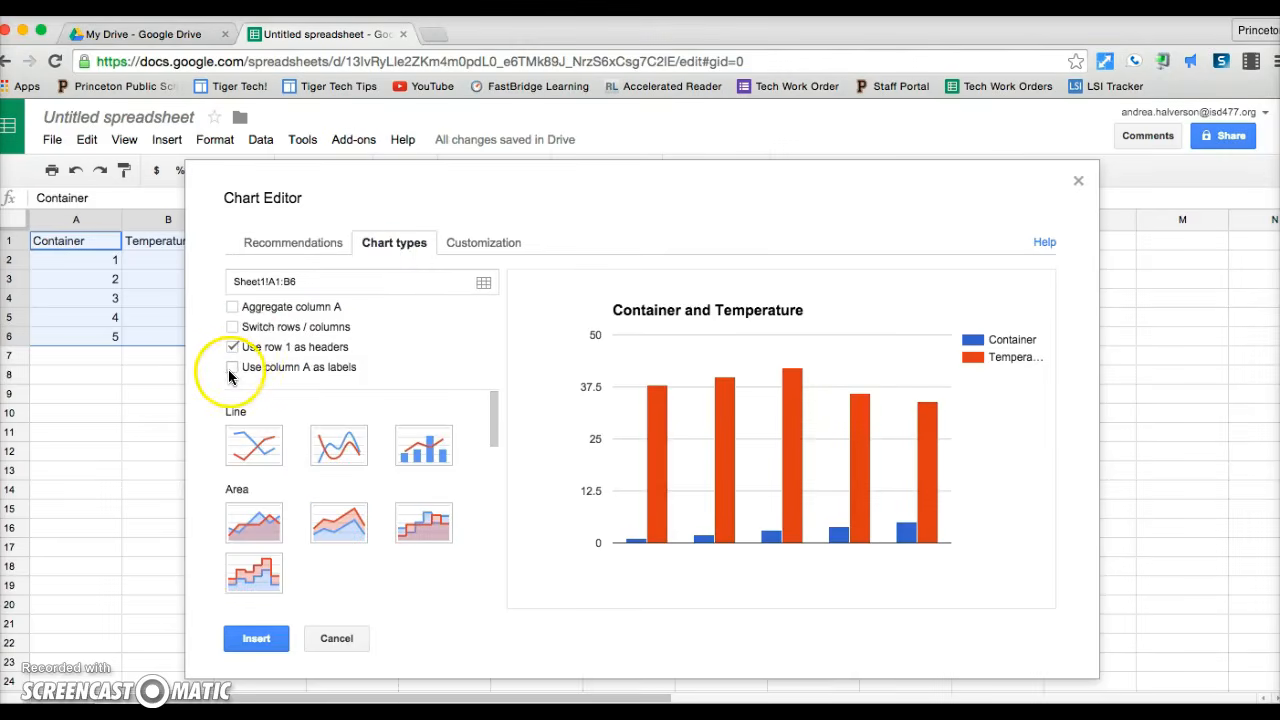
click(231, 368)
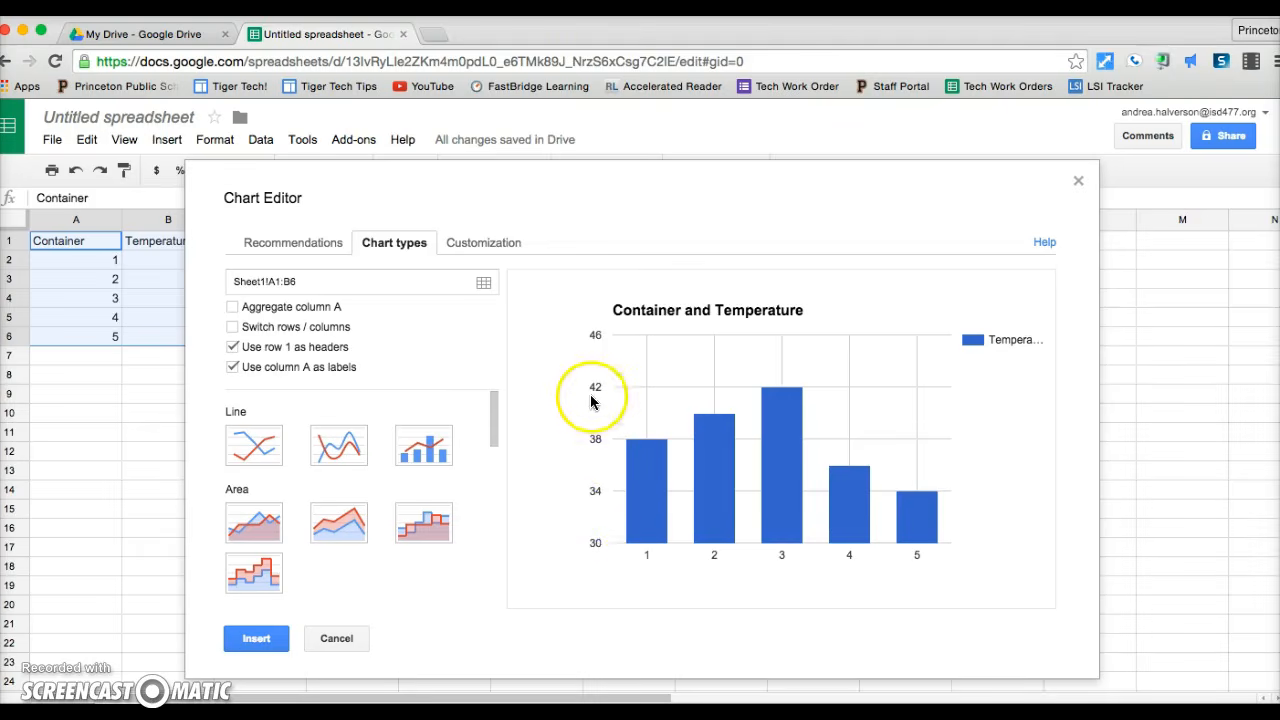
mouse_move(651, 517)
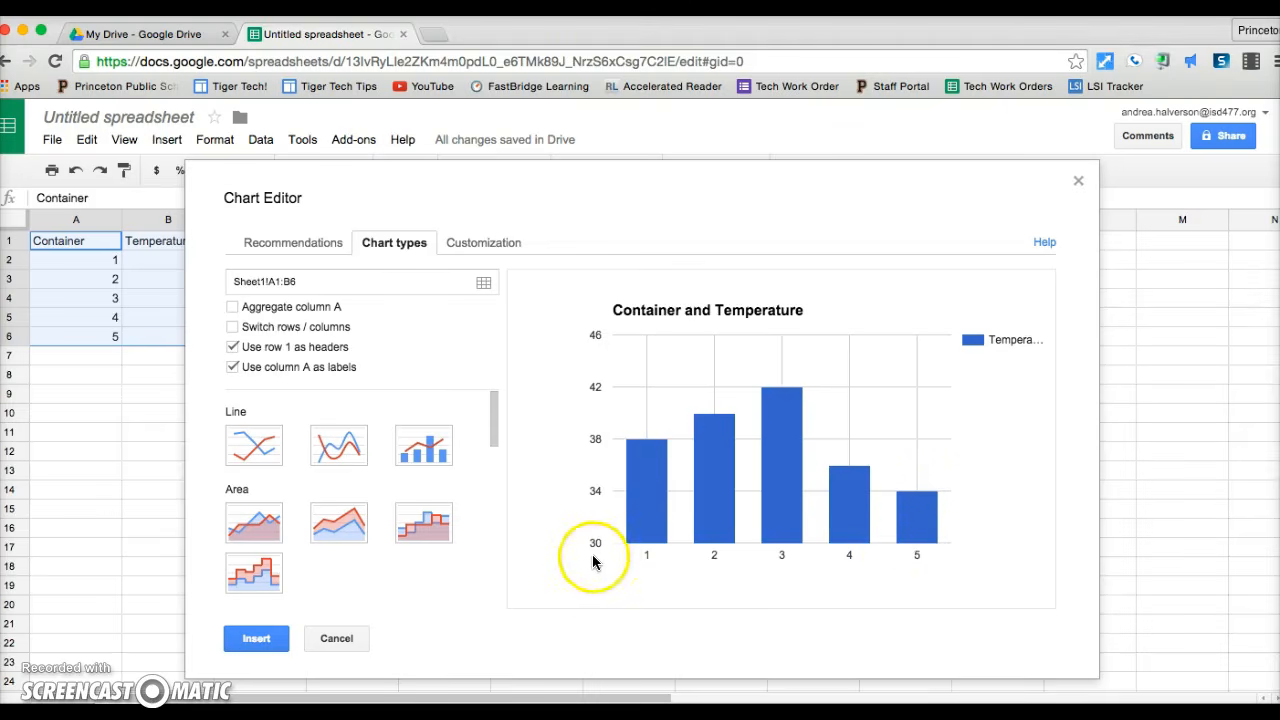
click(240, 454)
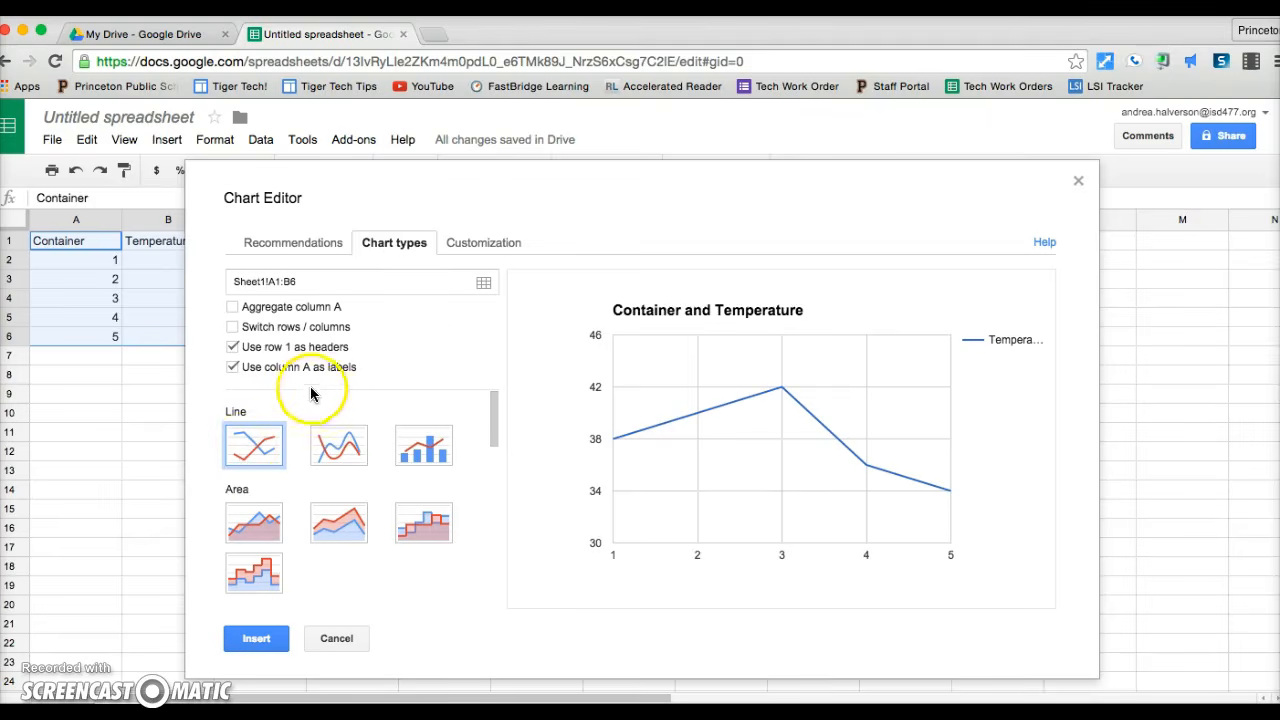
Set the chart title to Guppy Water Temperature
click(481, 247)
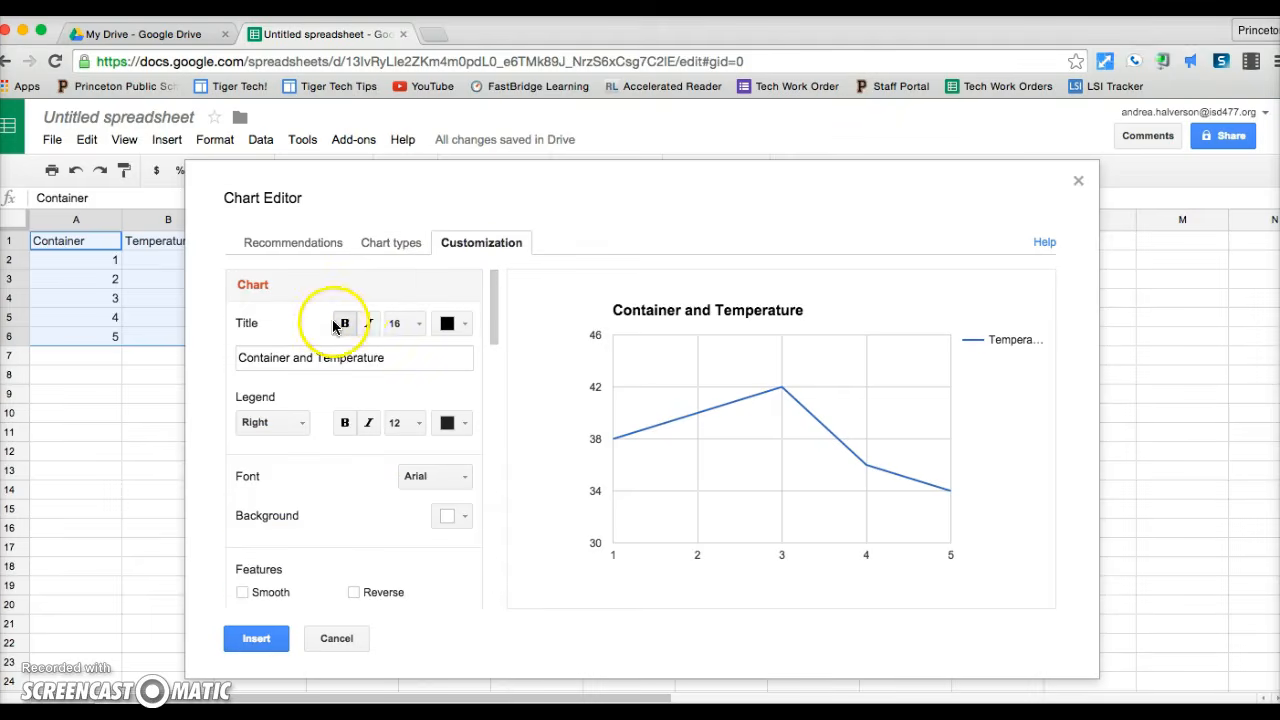
drag(385, 358, 229, 357)
text(Guppy Wa)
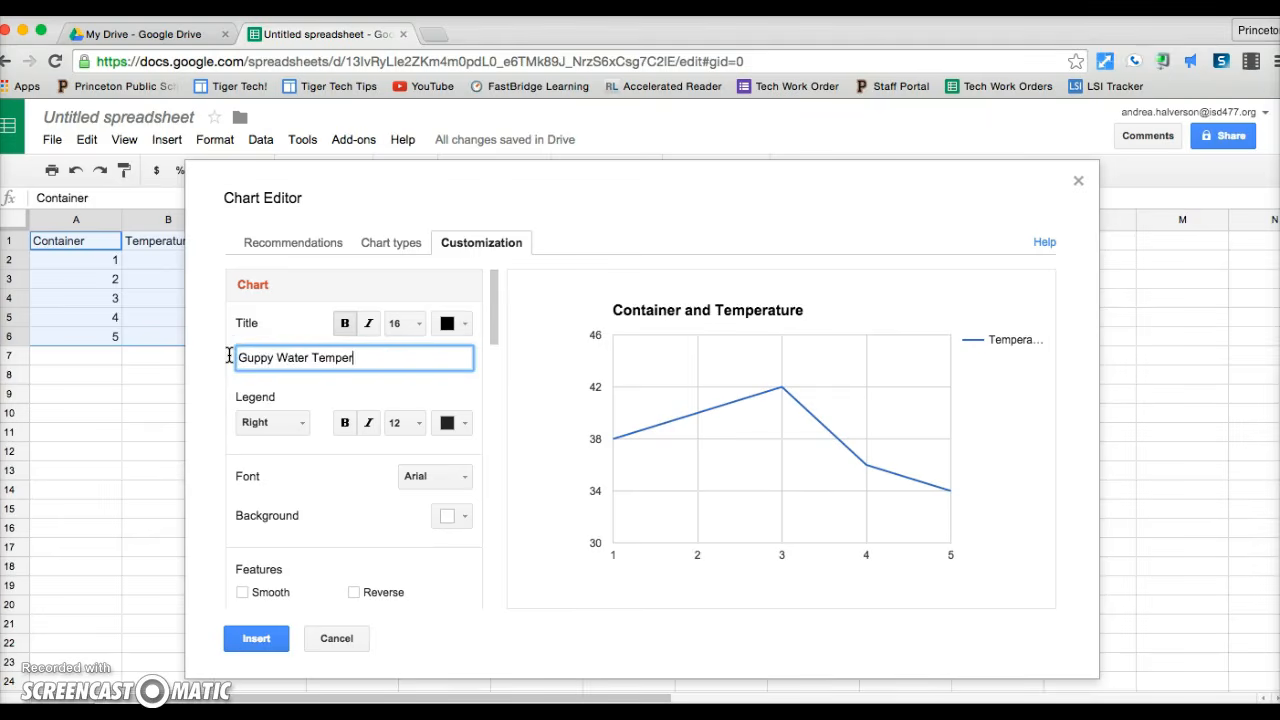
Try the chart legend in the Top and Bottom positions and set it back to Right
click(289, 427)
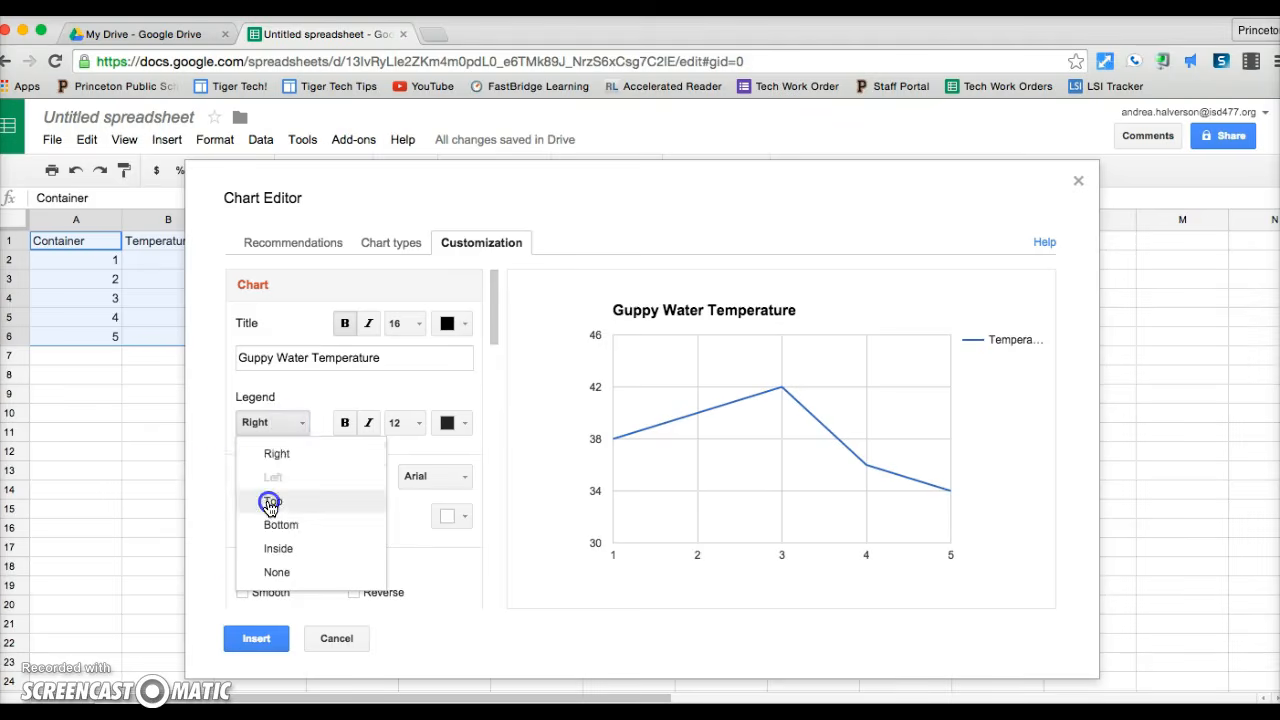
click(266, 497)
click(299, 425)
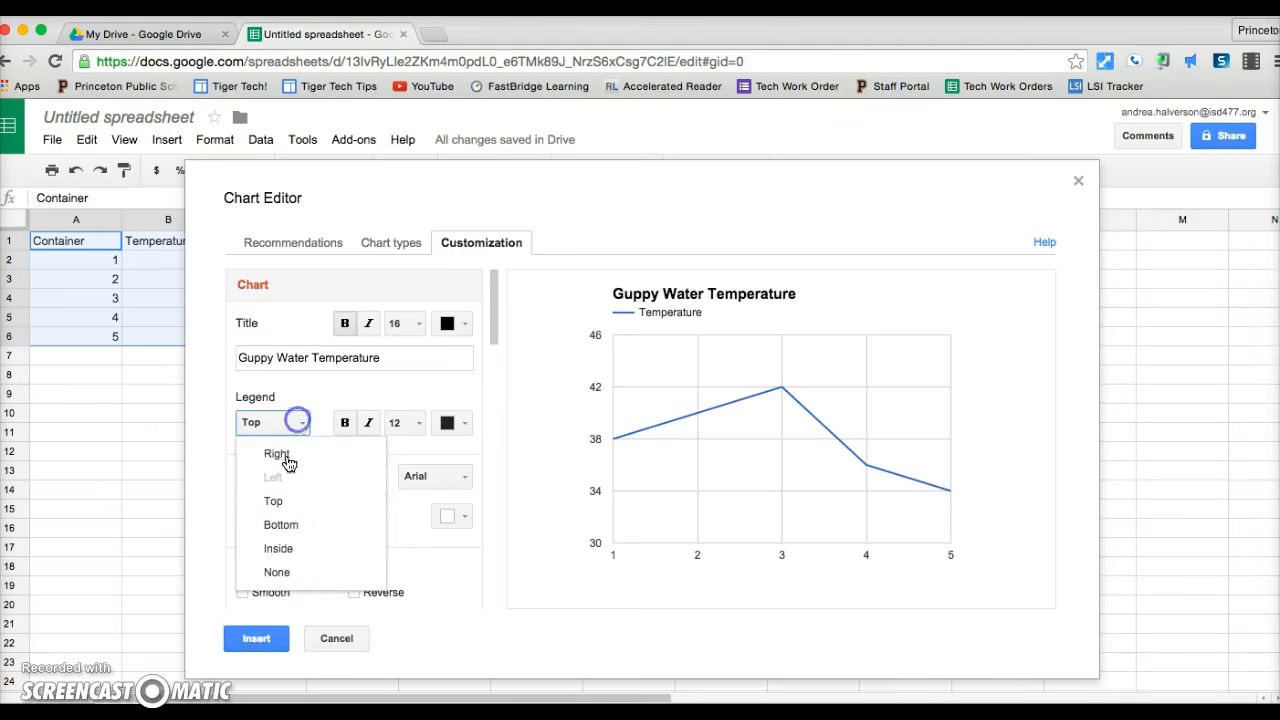
click(283, 520)
click(306, 432)
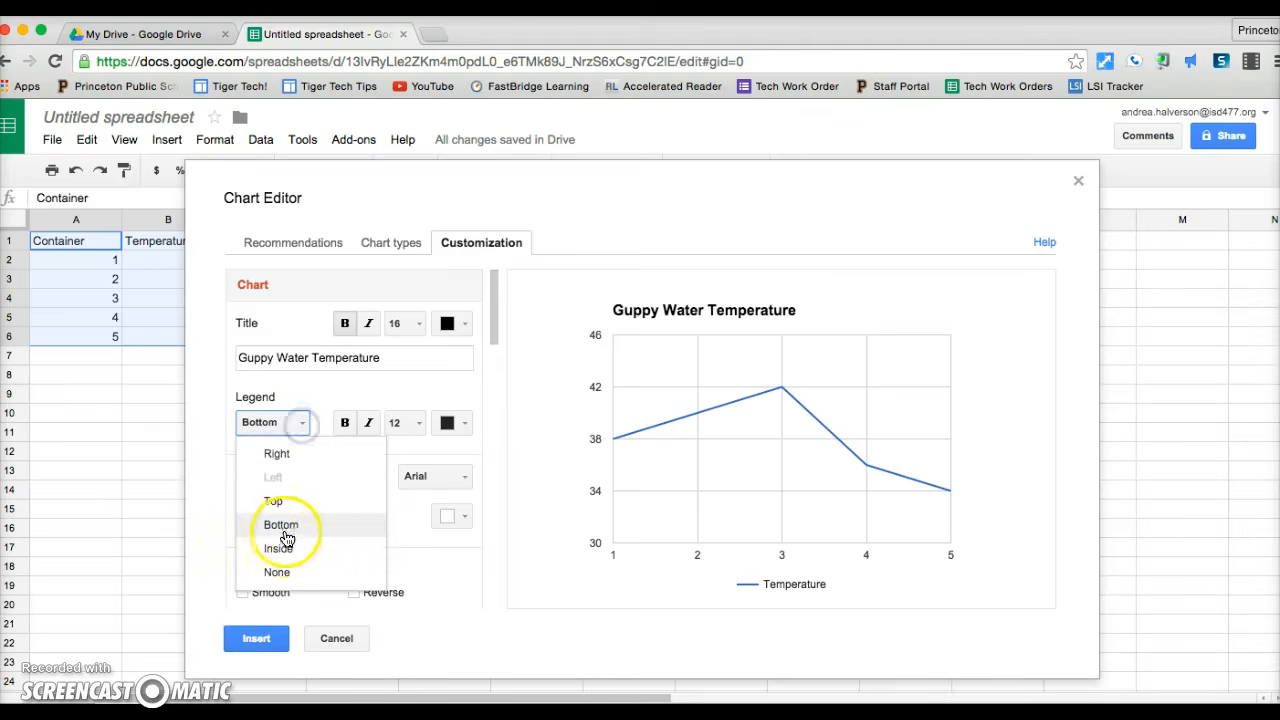
click(278, 455)
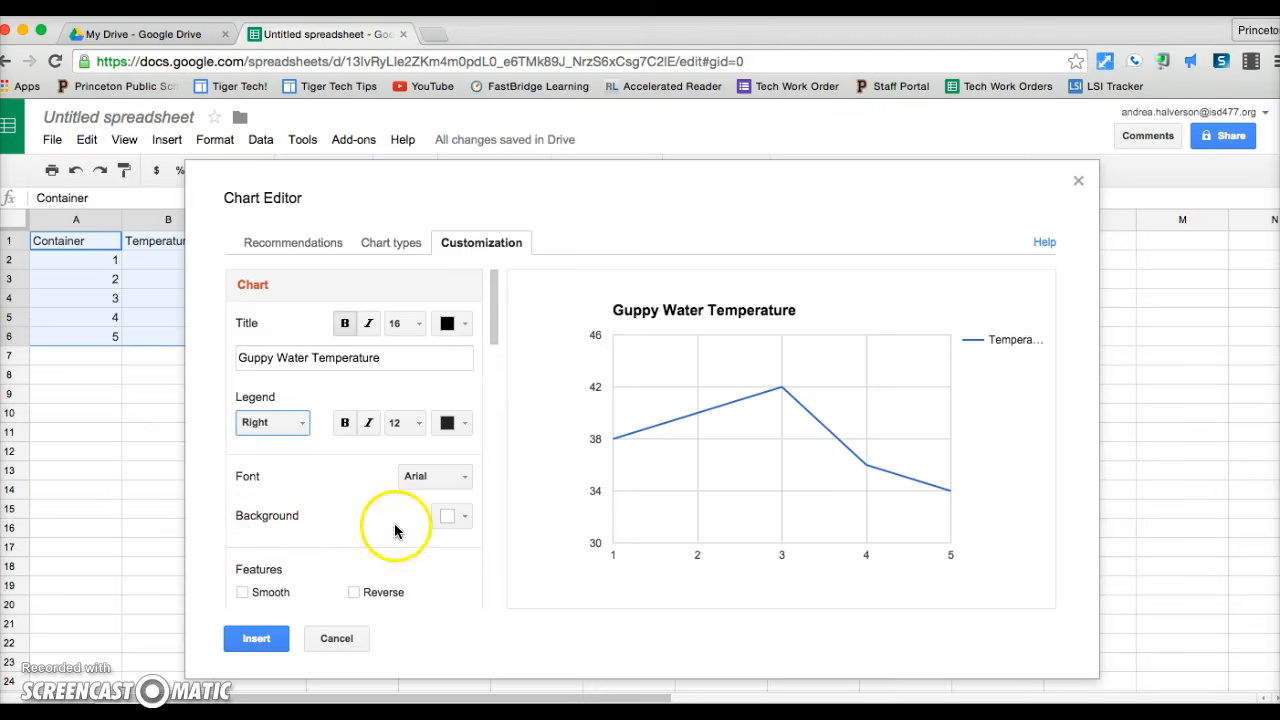
Review the chart types and recommendations, and insert the customized line chart into the sheet
click(376, 245)
click(306, 250)
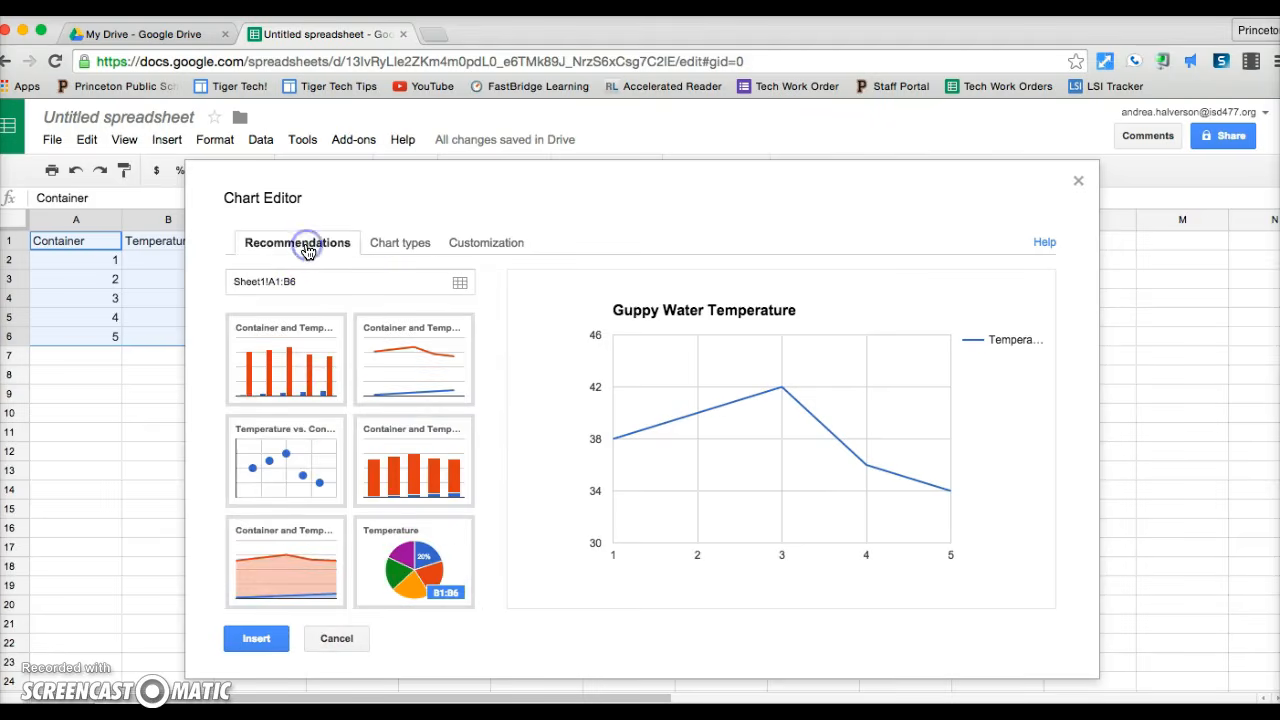
click(254, 648)
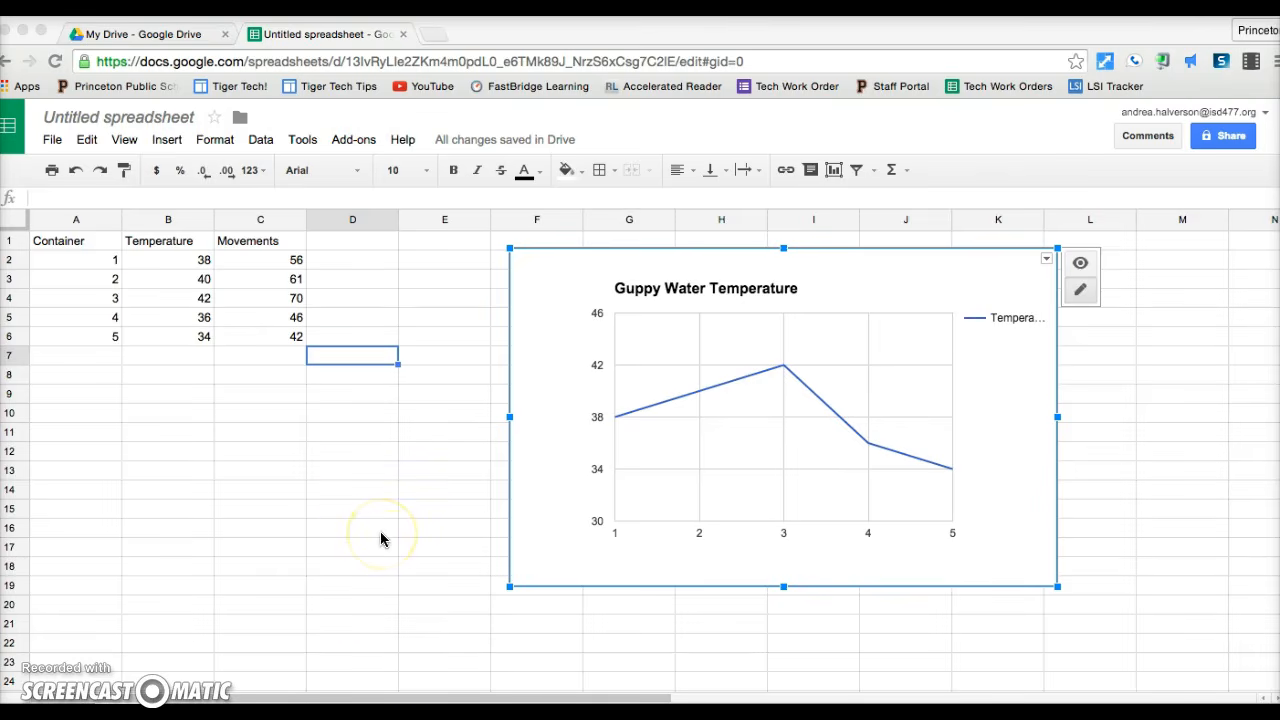
Return to Google Drive and create a new Google Docs document
click(158, 38)
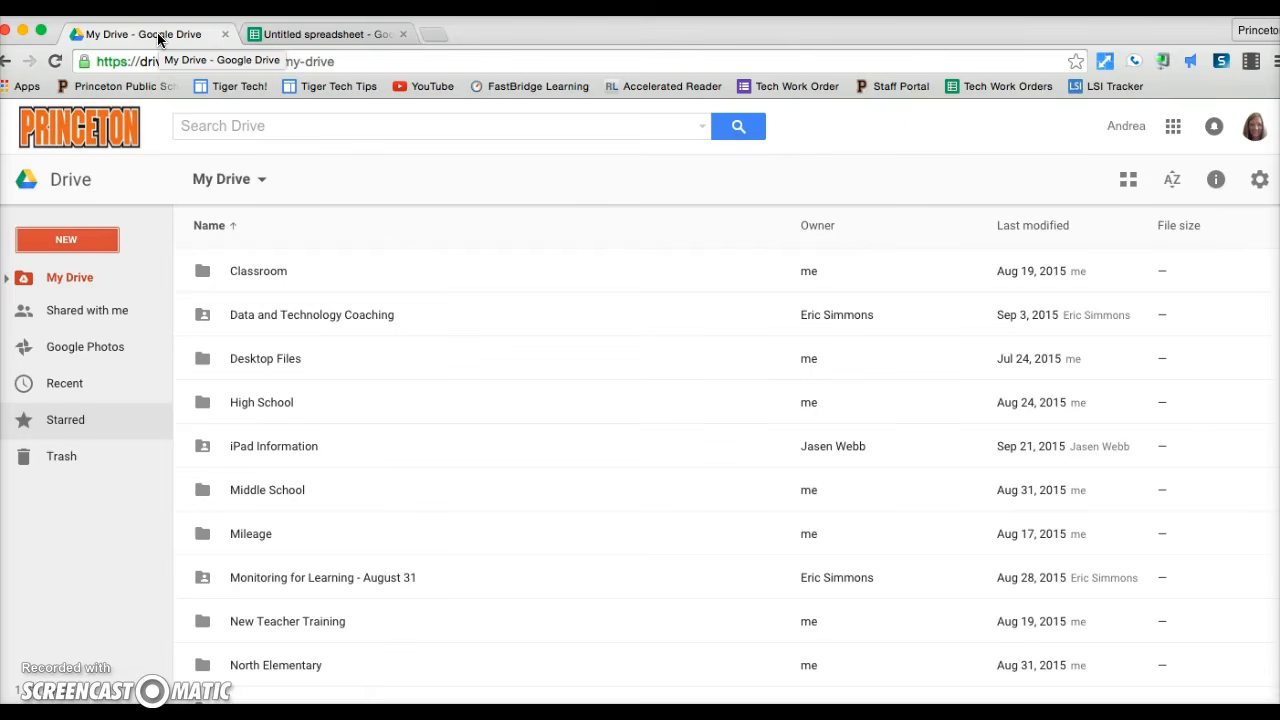
click(46, 246)
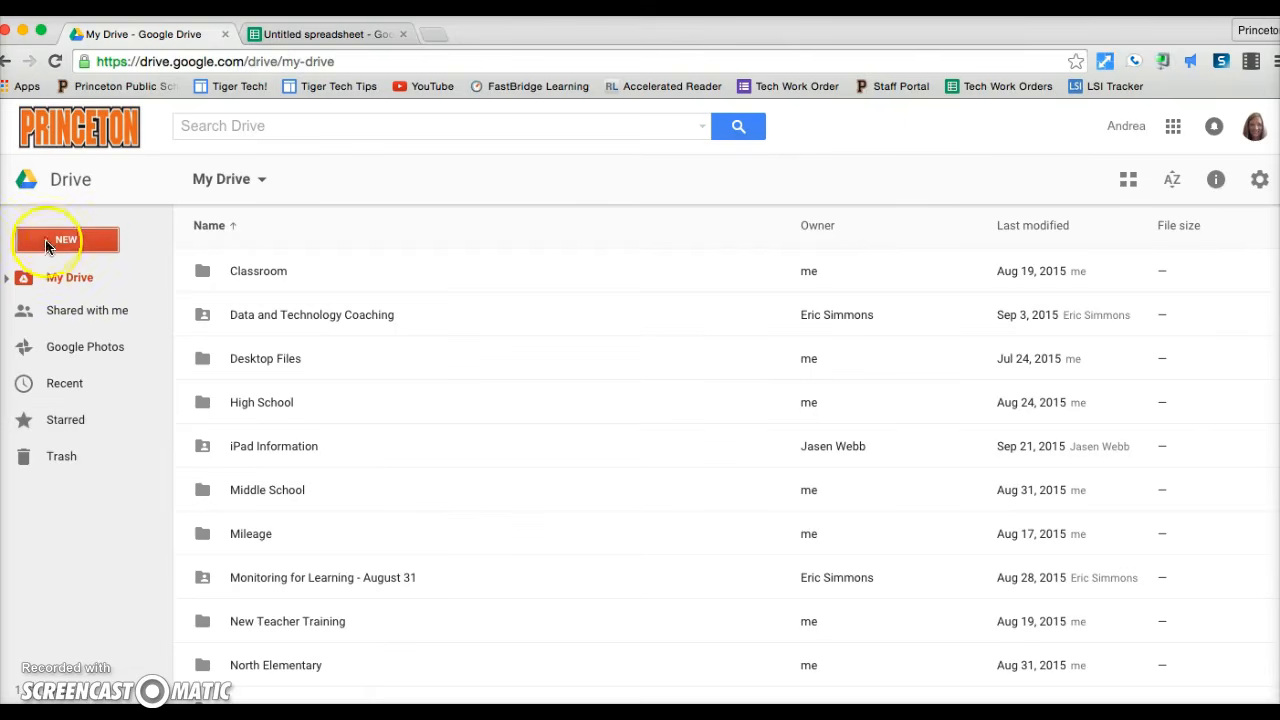
click(88, 398)
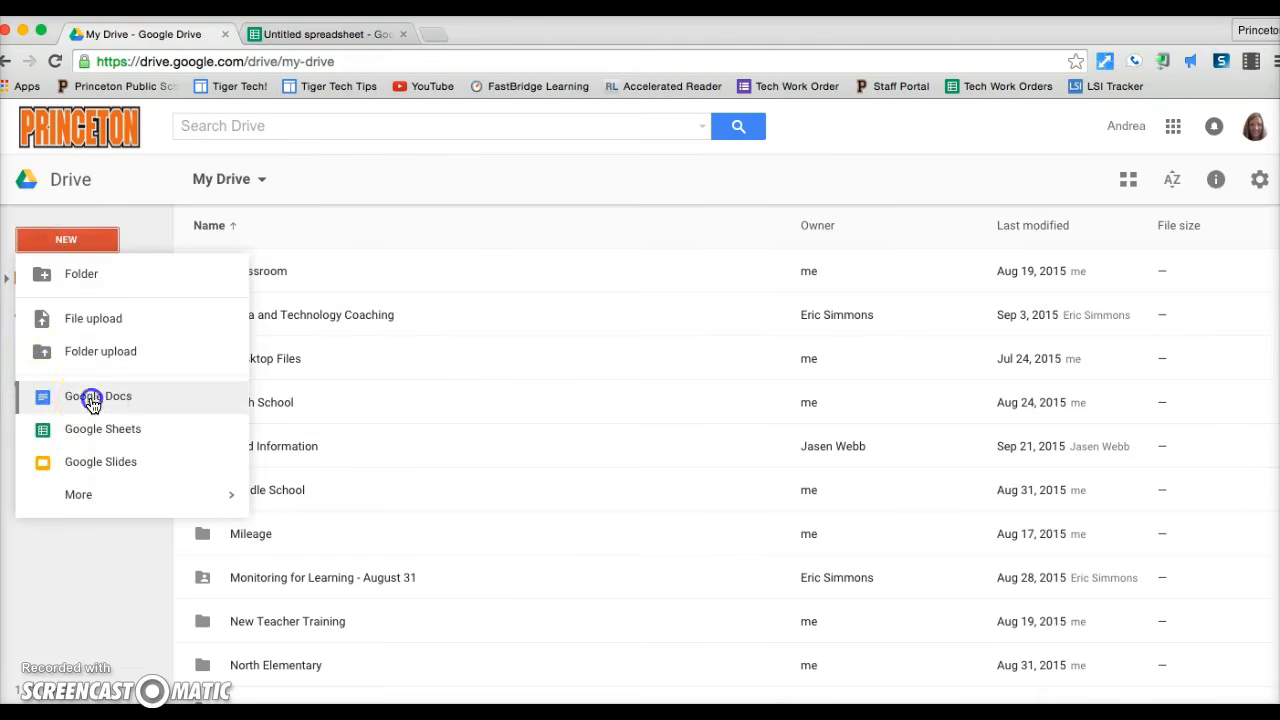
click(418, 458)
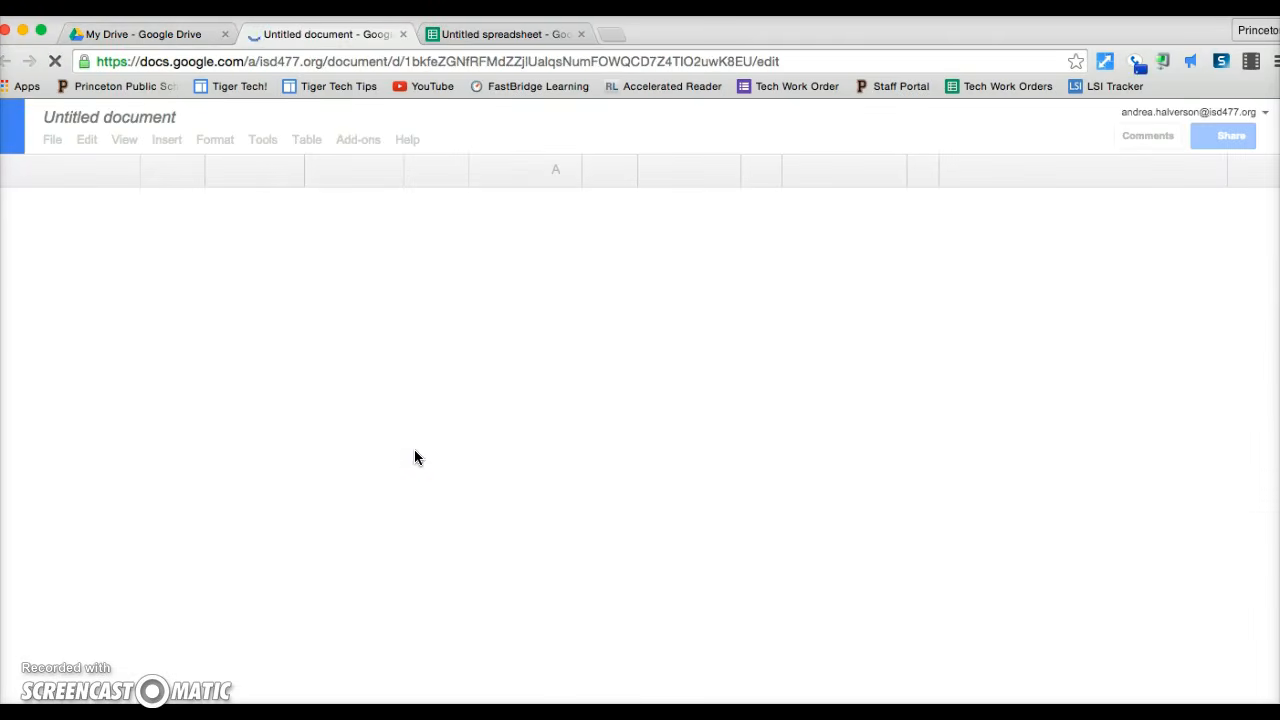
Switch back to the spreadsheet and copy the Guppy Water Temperature chart
click(520, 34)
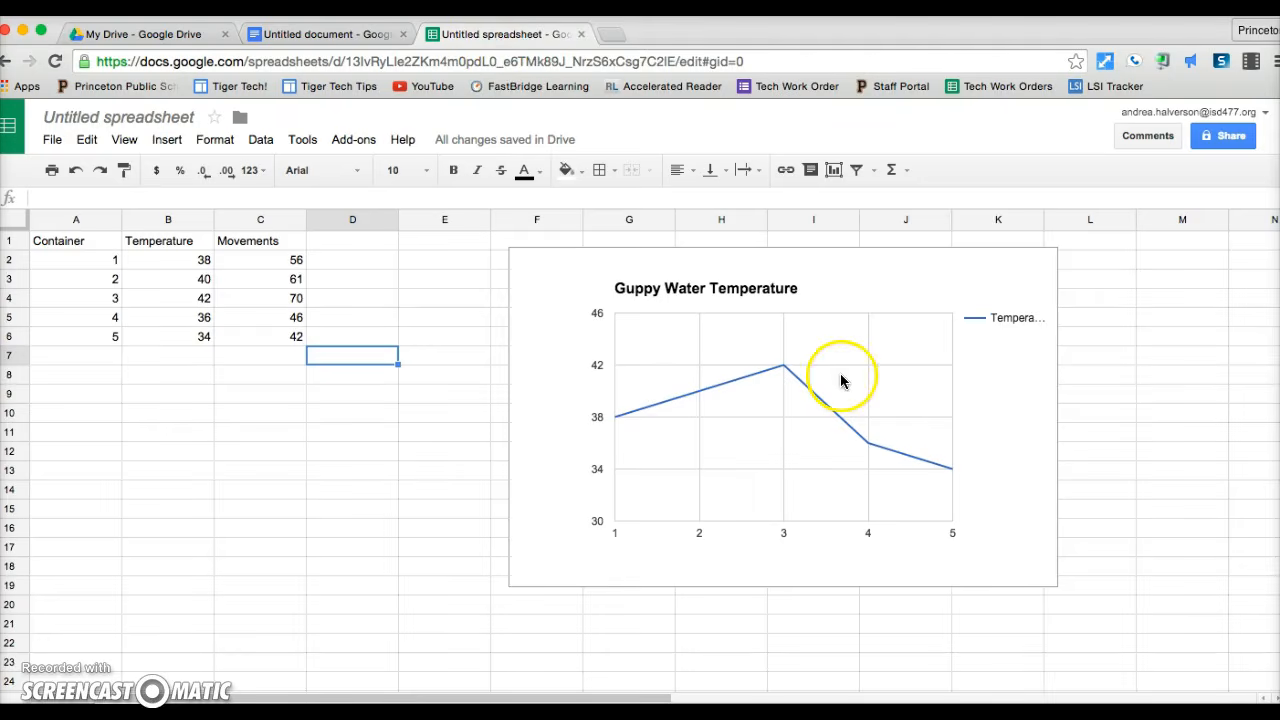
click(811, 413)
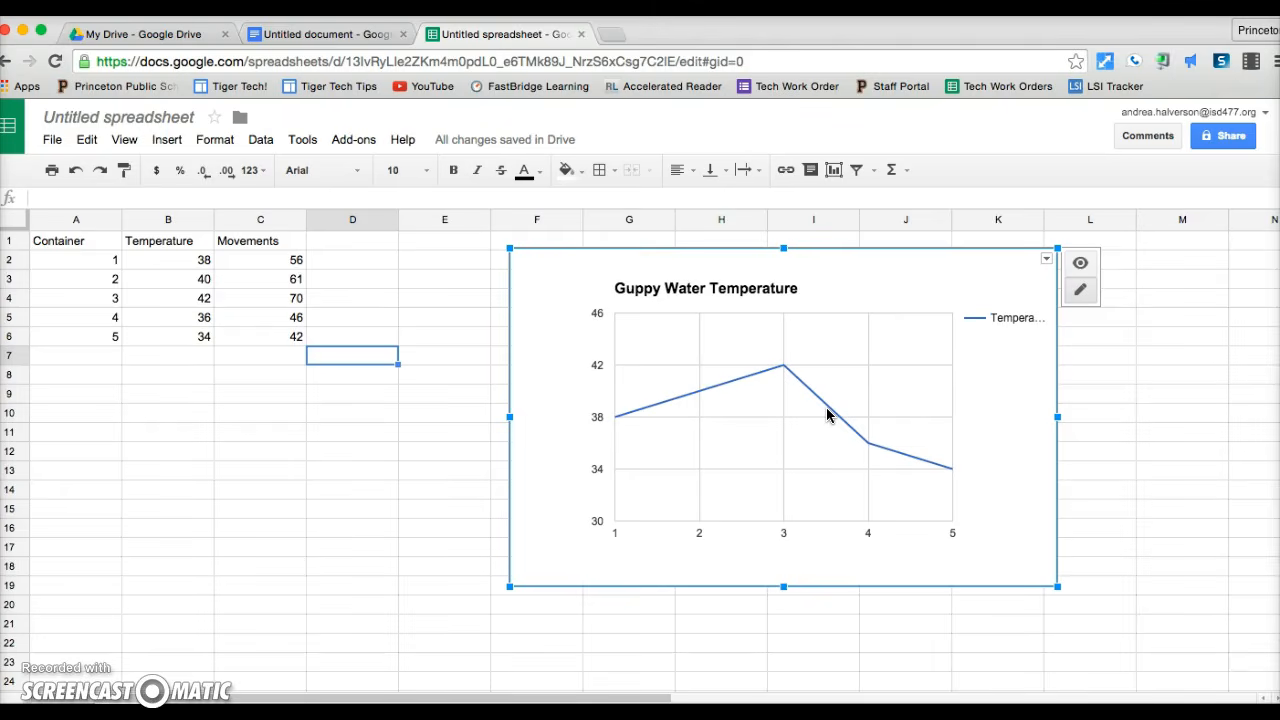
click(87, 139)
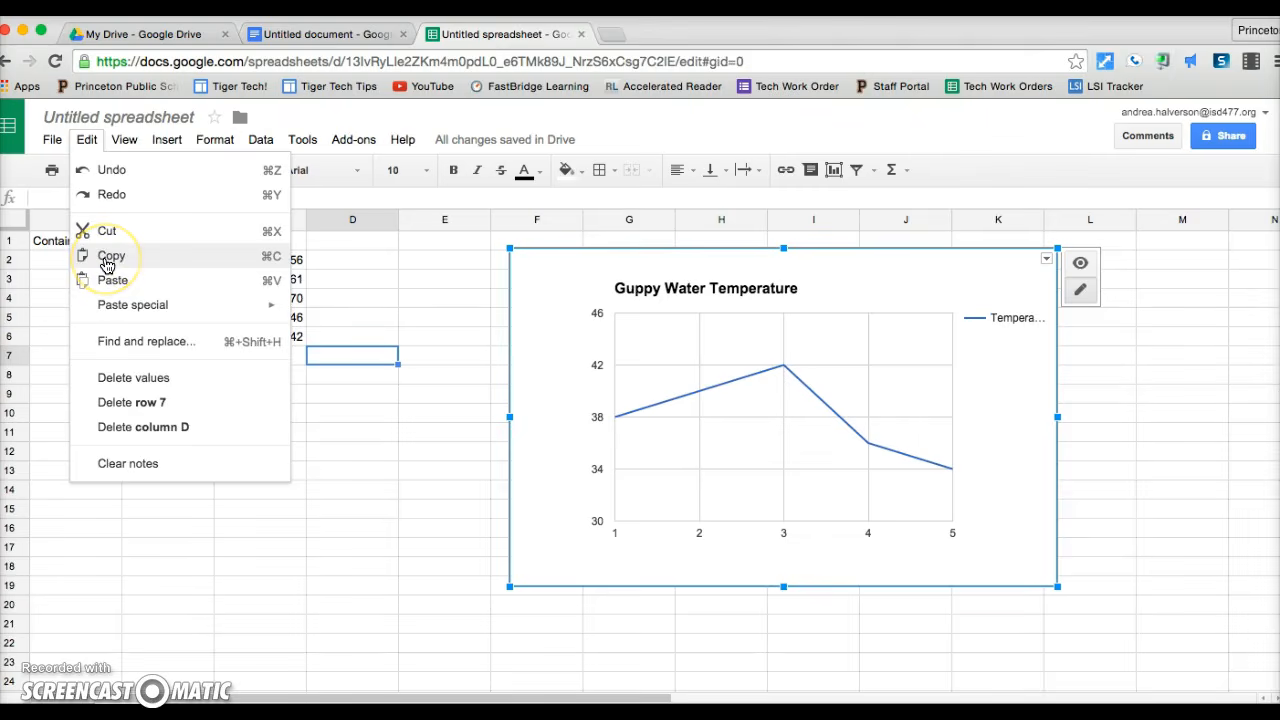
click(430, 379)
click(647, 413)
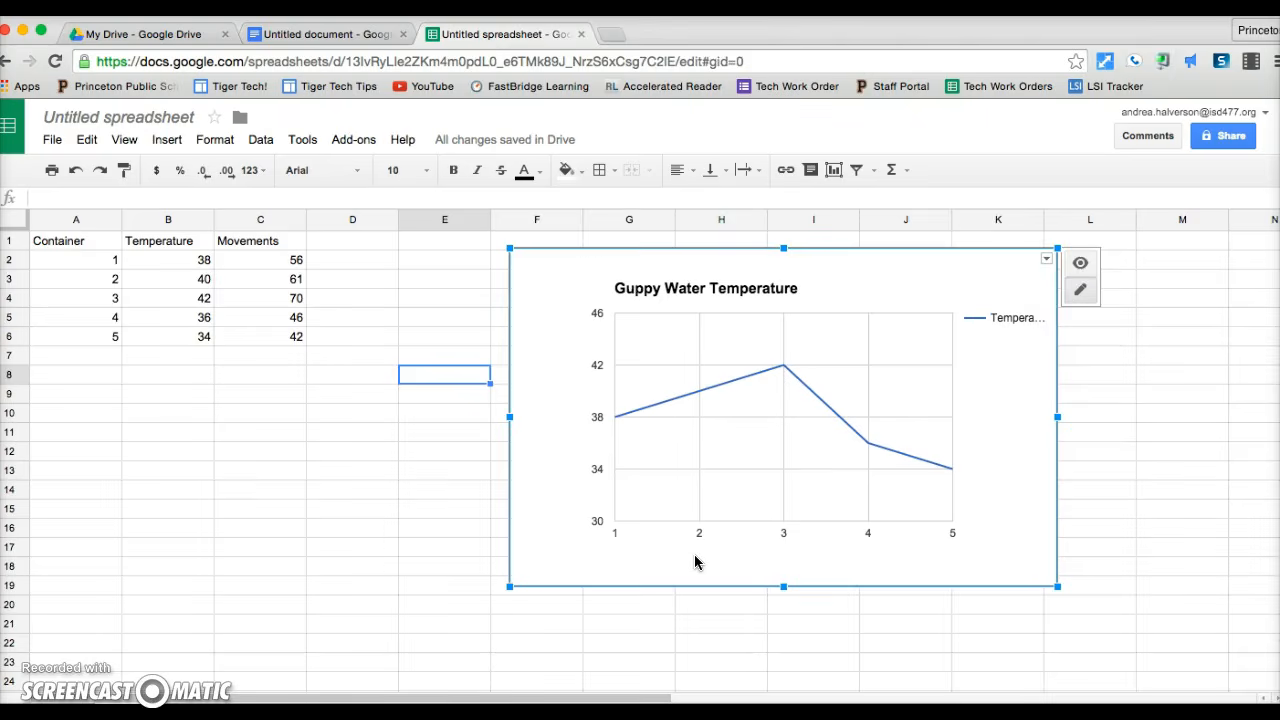
key(Escape)
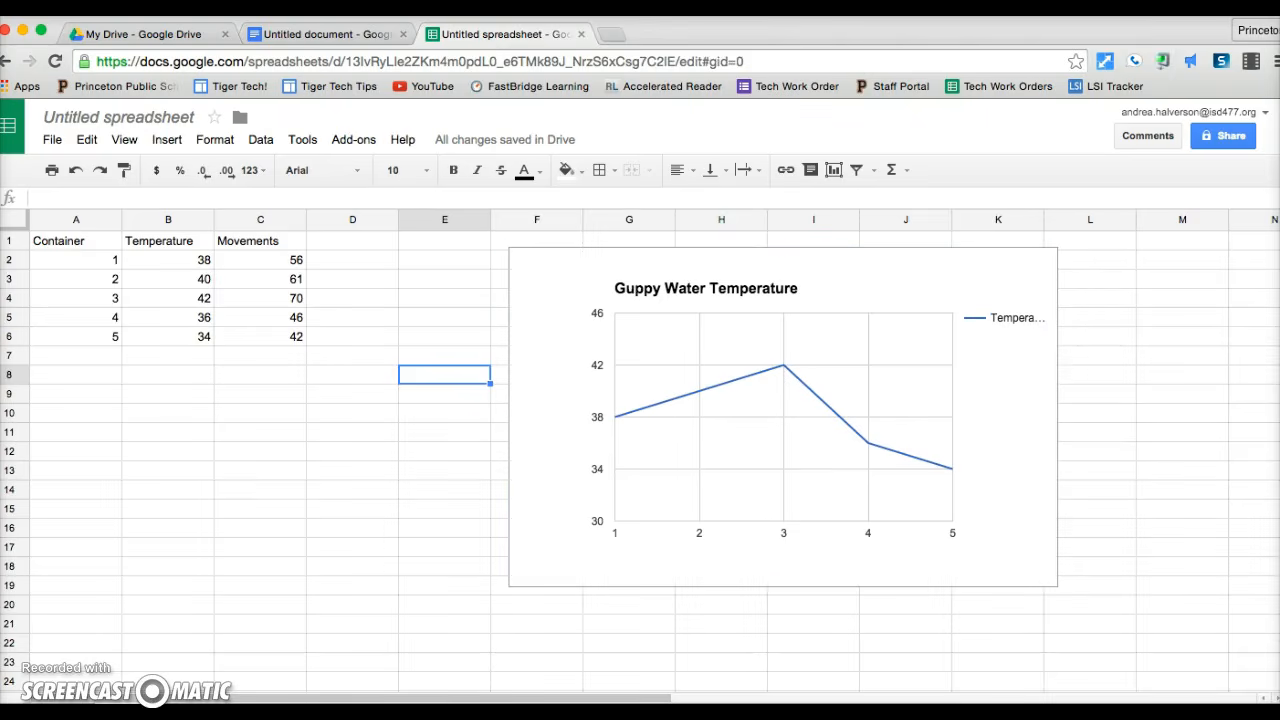
Switch to the new Google Docs document and paste the copied chart at its beginning
click(305, 36)
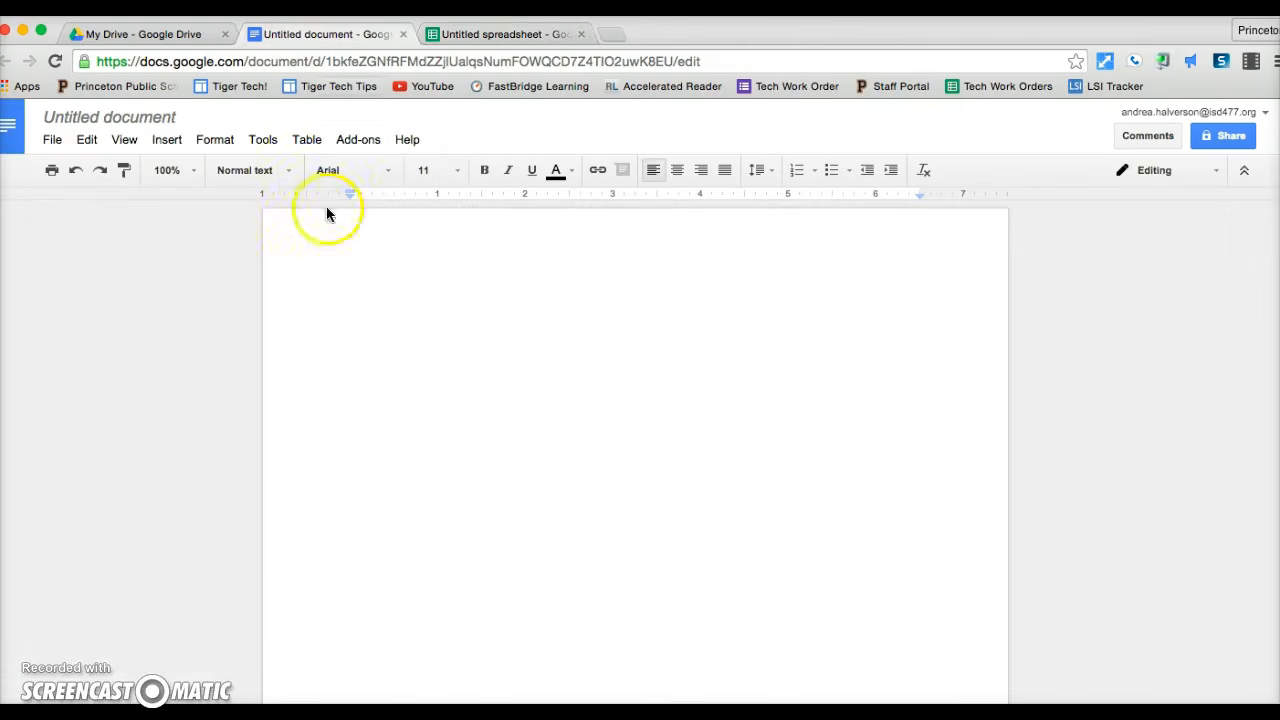
scroll(394, 551, down, 1)
scroll(420, 555, up, 1)
click(366, 311)
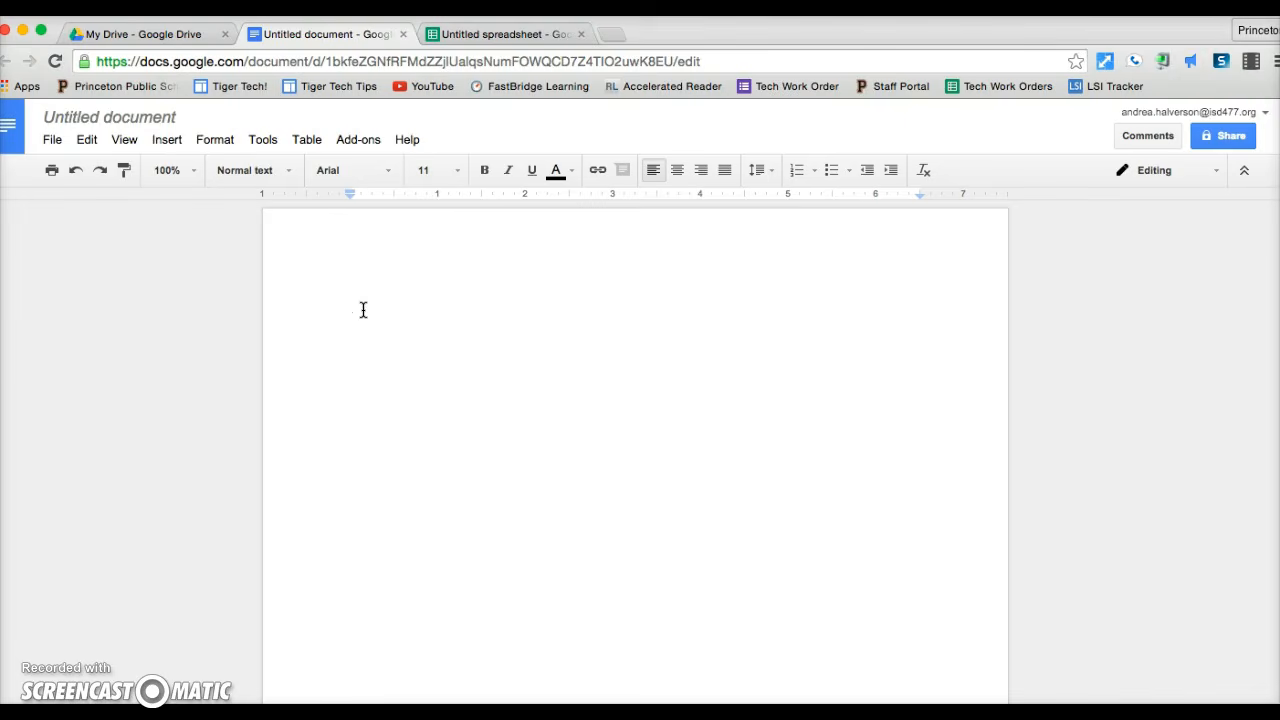
click(87, 140)
click(88, 141)
click(411, 340)
key(super+v)
click(474, 503)
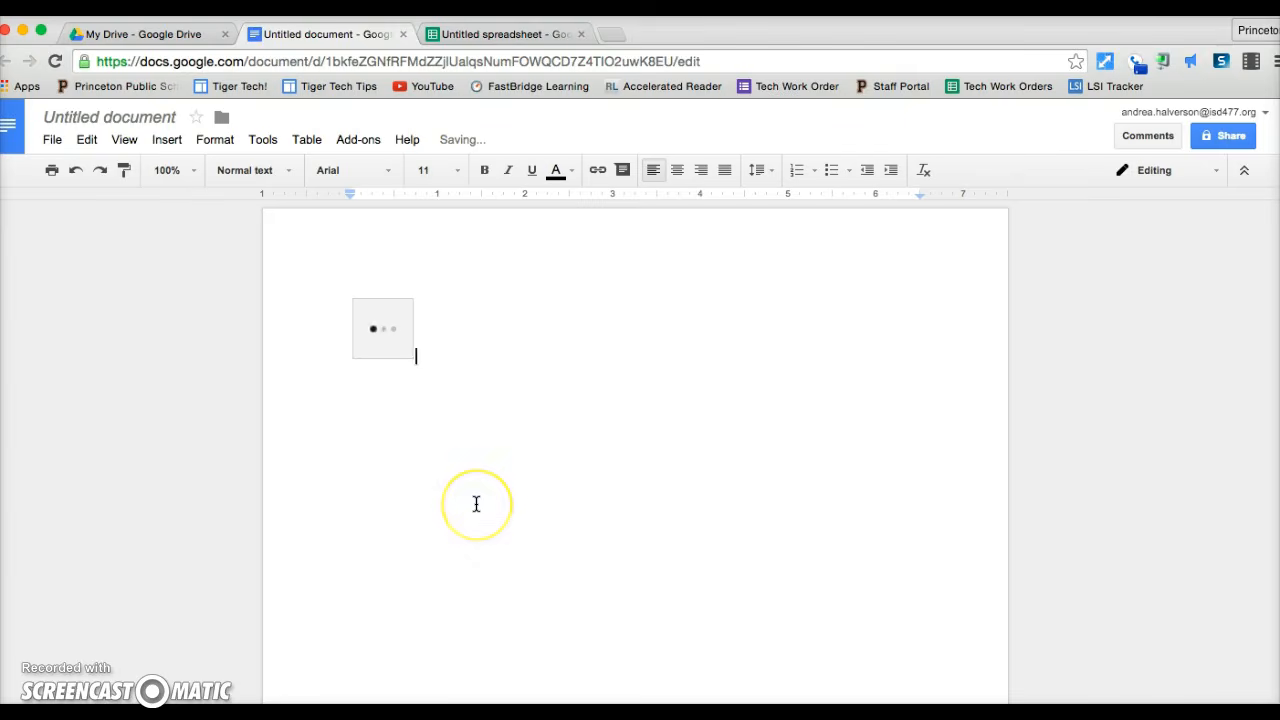
Check the pasted chart in the document, deselect it and place the text cursor directly before it
click(683, 494)
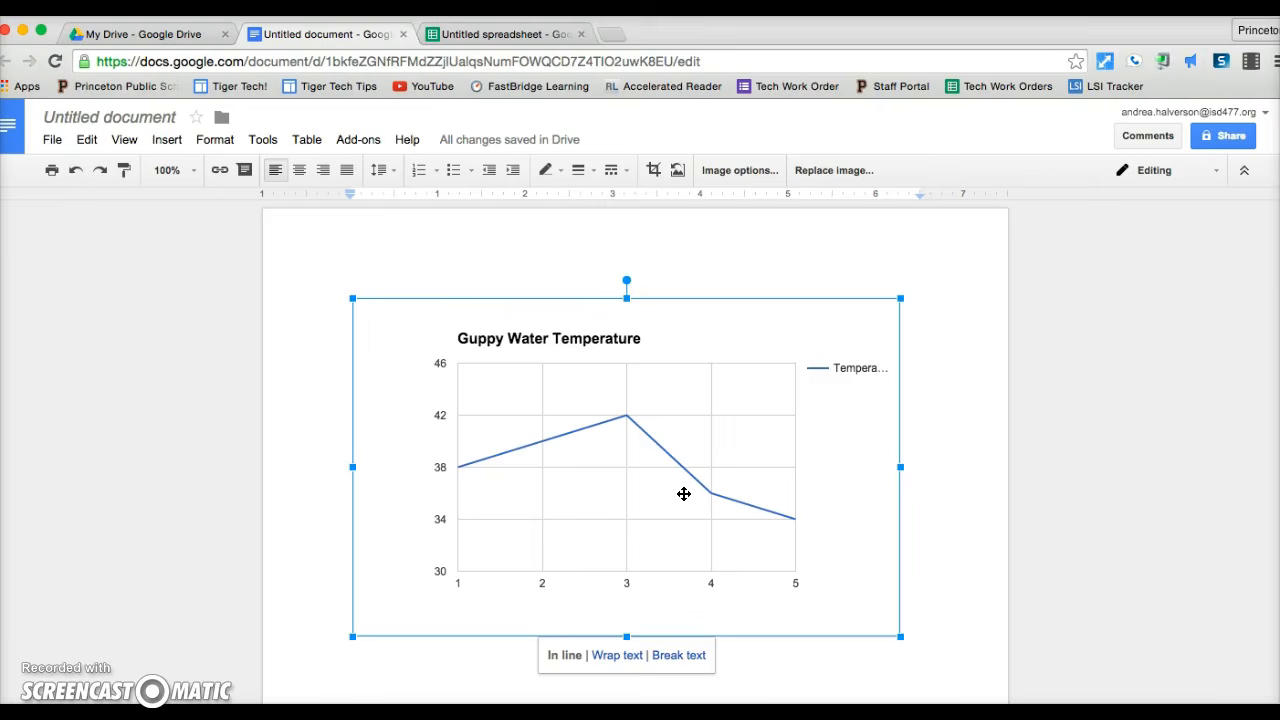
click(974, 408)
scroll(690, 412, down, 2)
scroll(660, 408, up, 2)
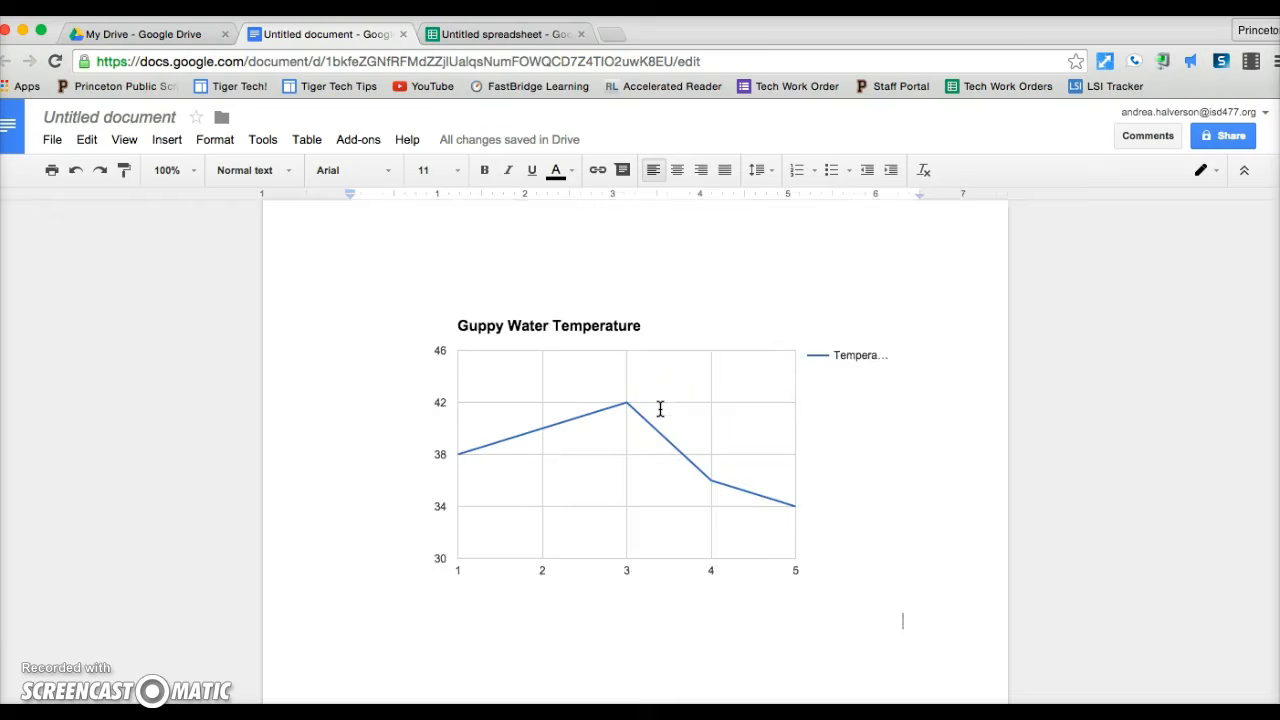
click(393, 287)
click(316, 315)
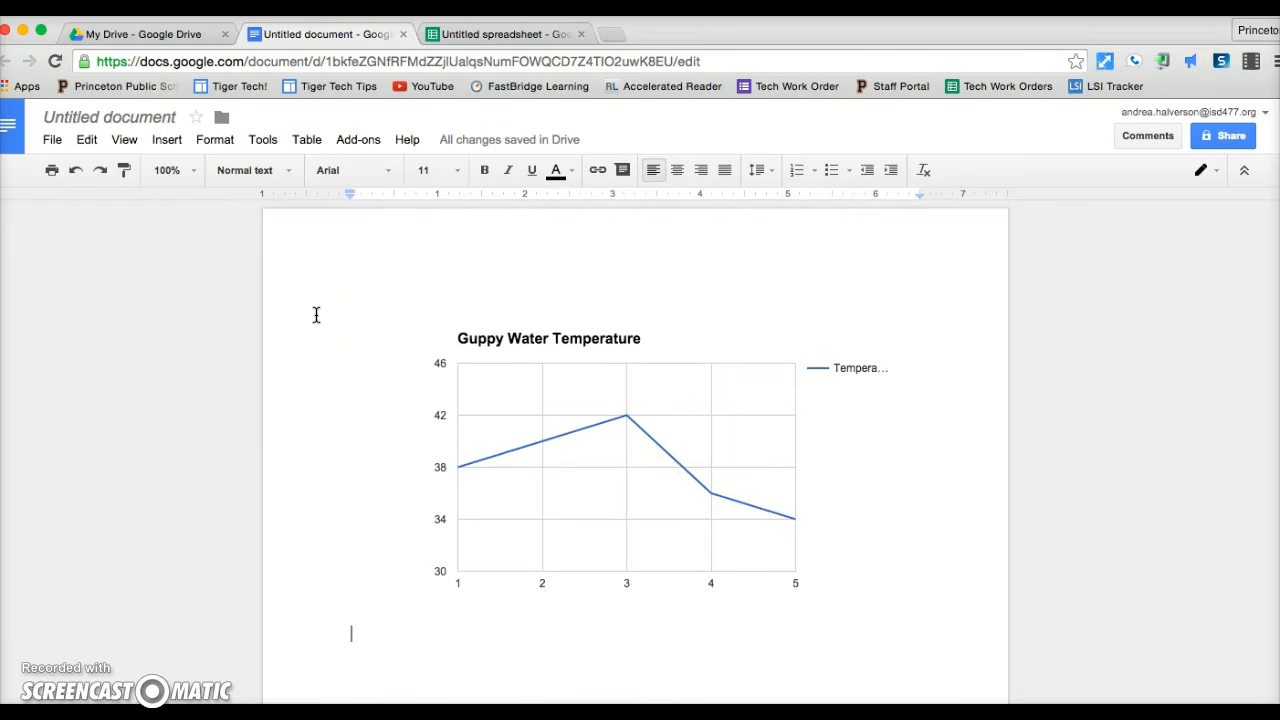
Insert two blank lines above the chart and enter the text "Type any information up here." there
key(Return)
key(Return)
click(316, 315)
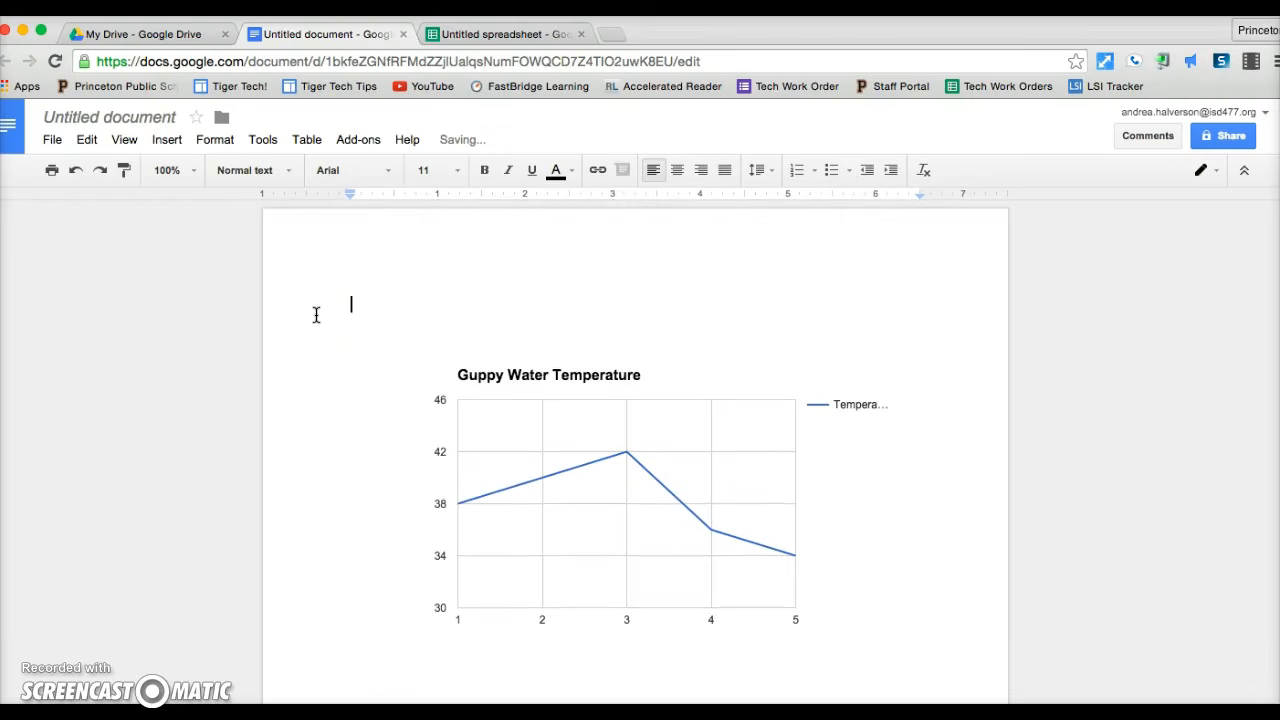
text(Type any information up here.)
Add the text "Type information below." underneath the Guppy Water Temperature chart
scroll(709, 471, down, 1)
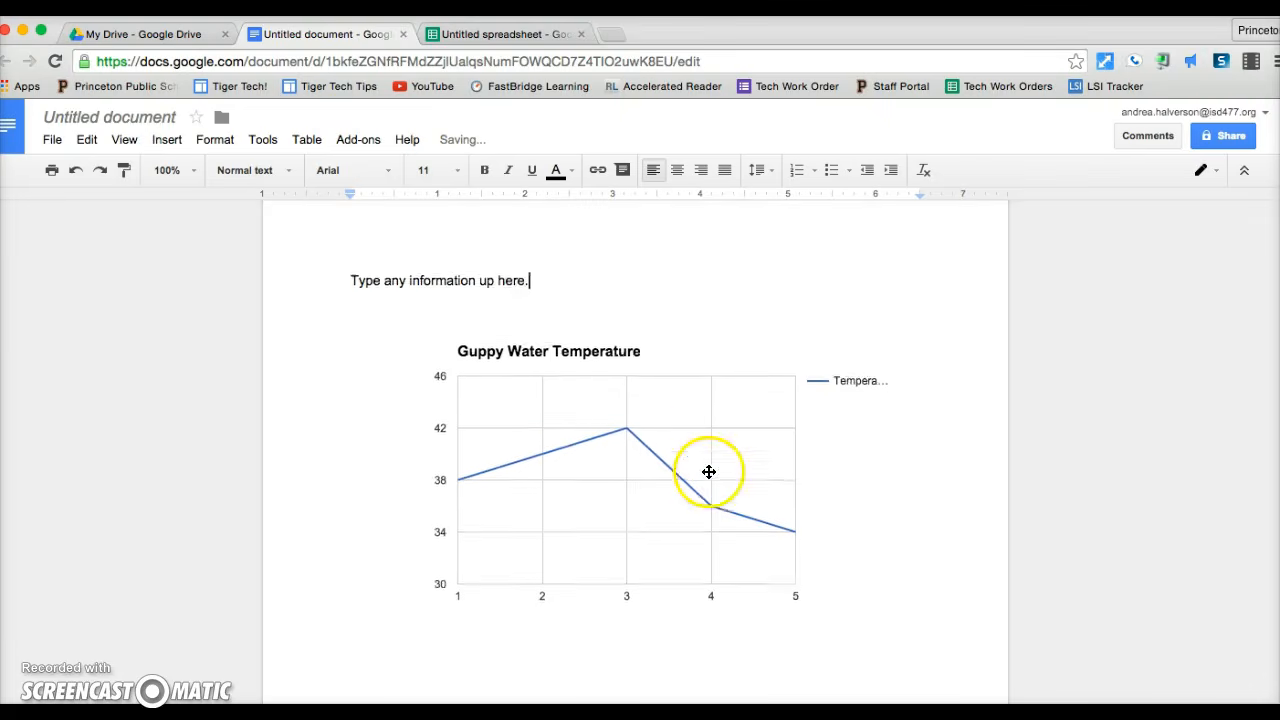
key(ctrl+Return)
text(Type inforam)
key(BackSpace)
key(BackSpace)
text(mation below.)
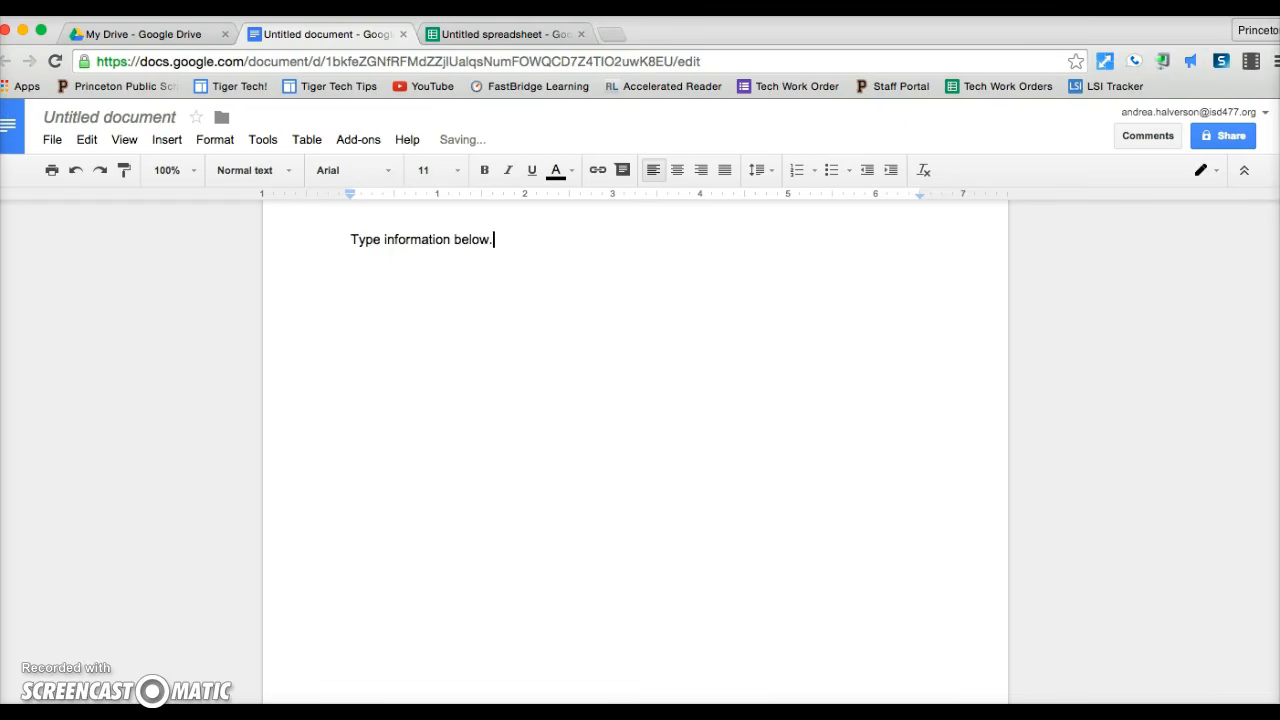
scroll(957, 548, up, 5)
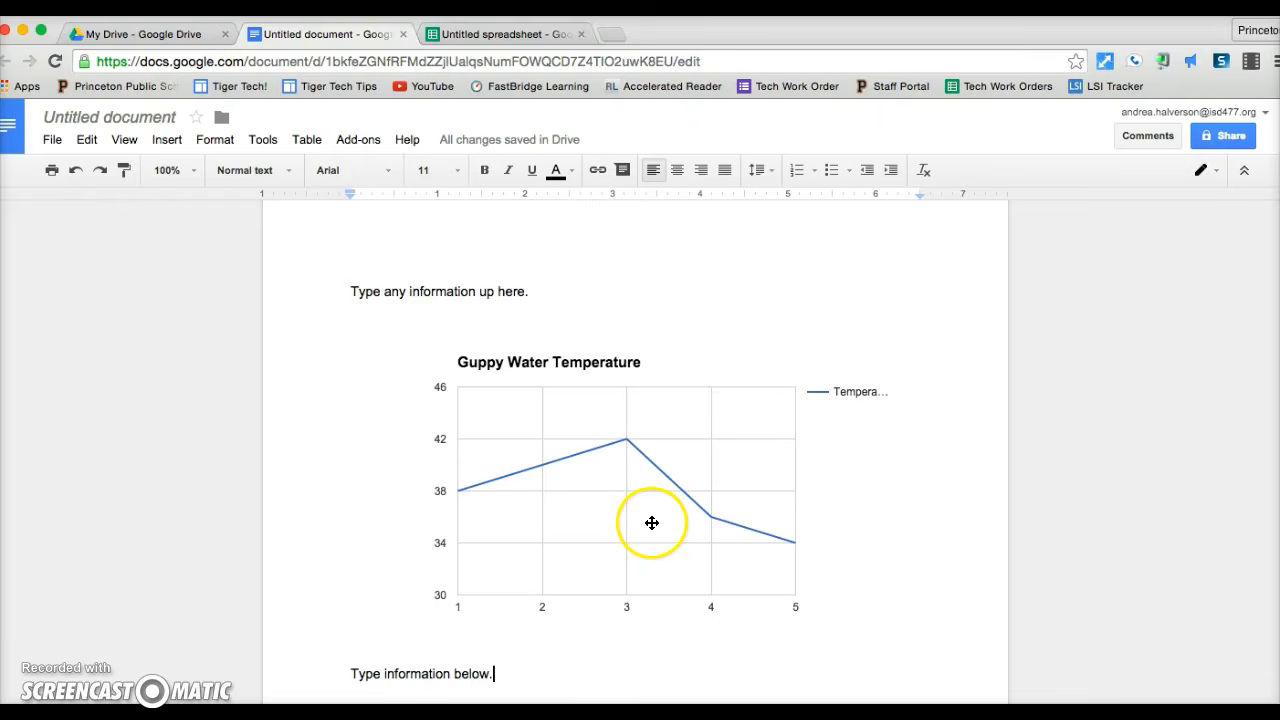
Select the Guppy Water Temperature chart in the spreadsheet again, and paste a second copy in the document two lines below "Type information below."
click(500, 34)
click(751, 391)
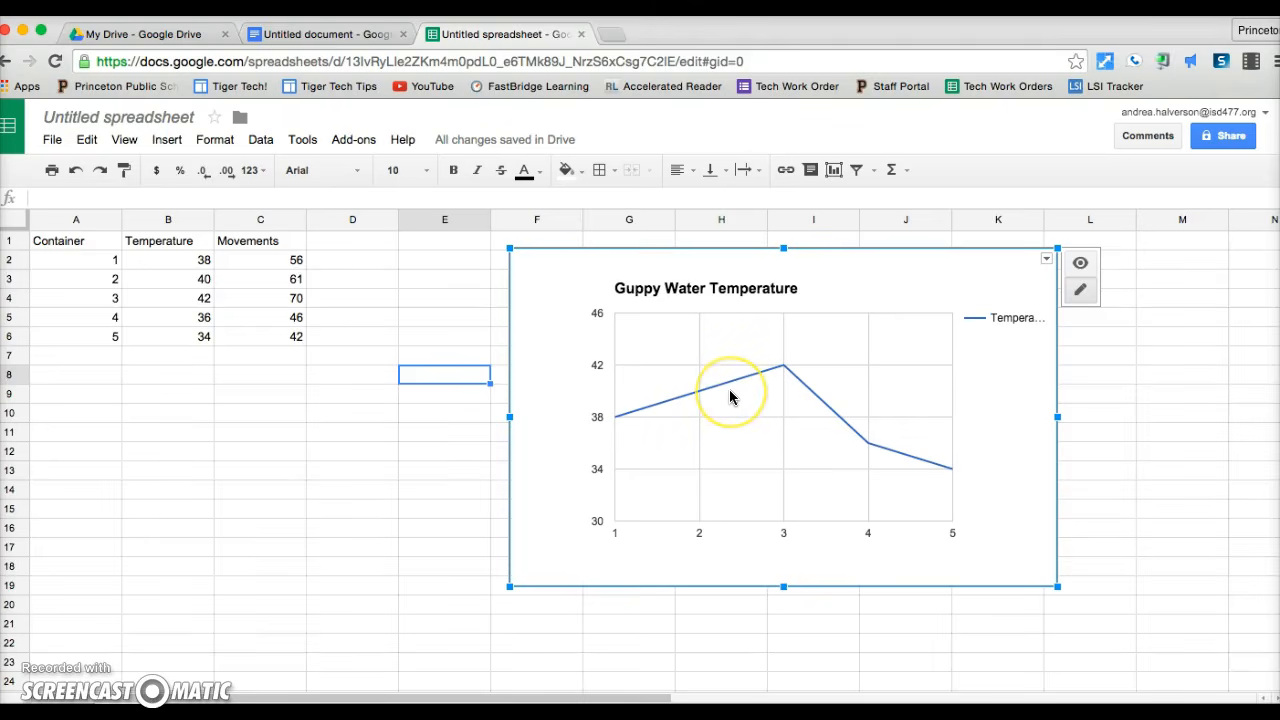
click(320, 34)
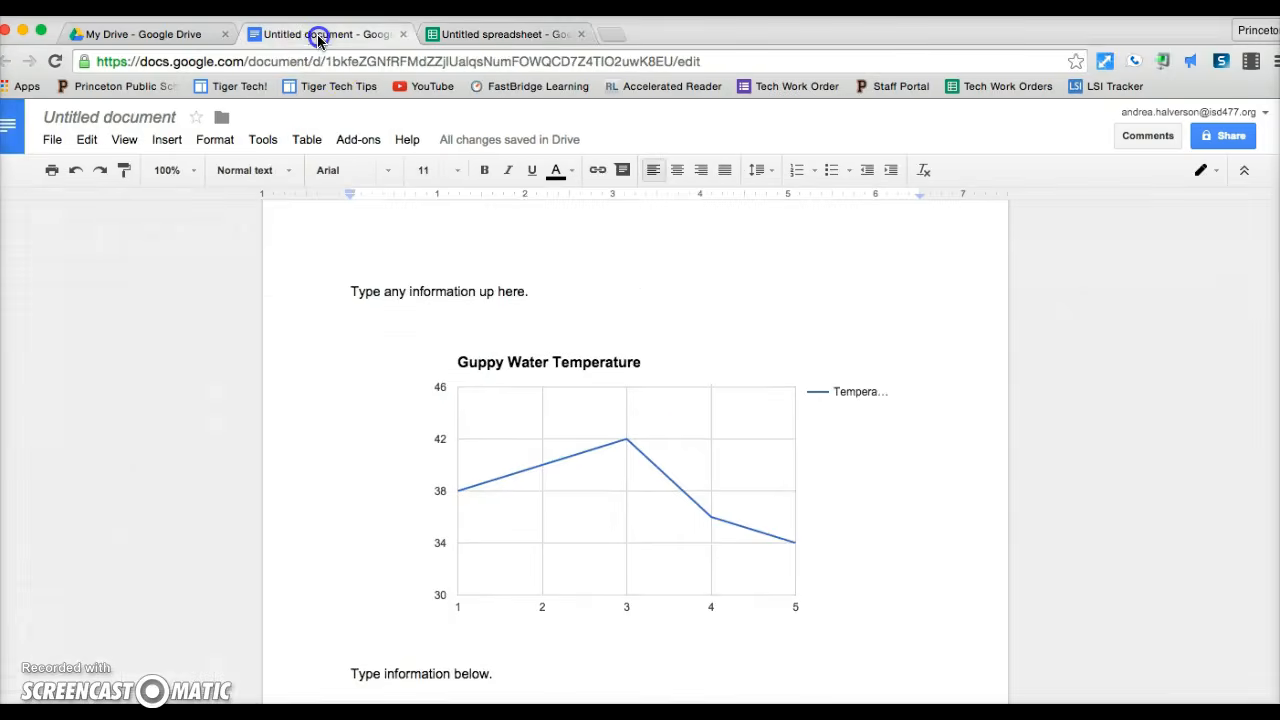
scroll(836, 471, down, 5)
key(Return)
key(Return)
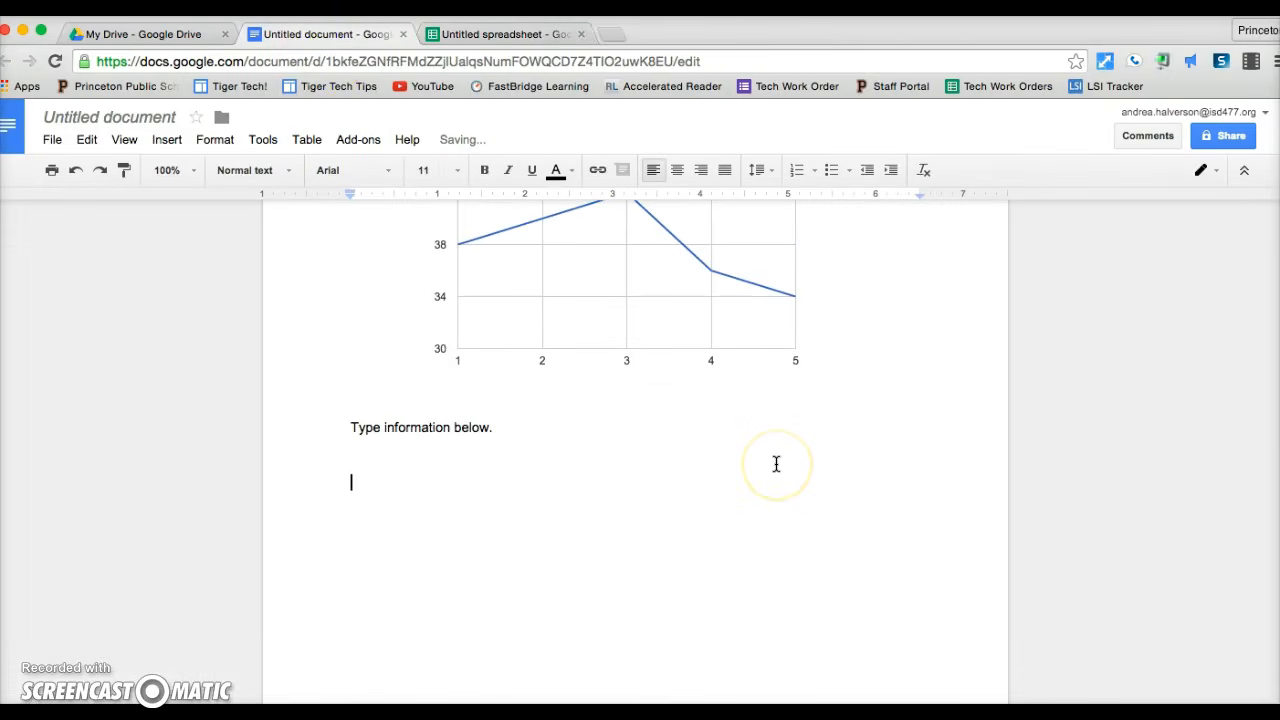
key(super+v)
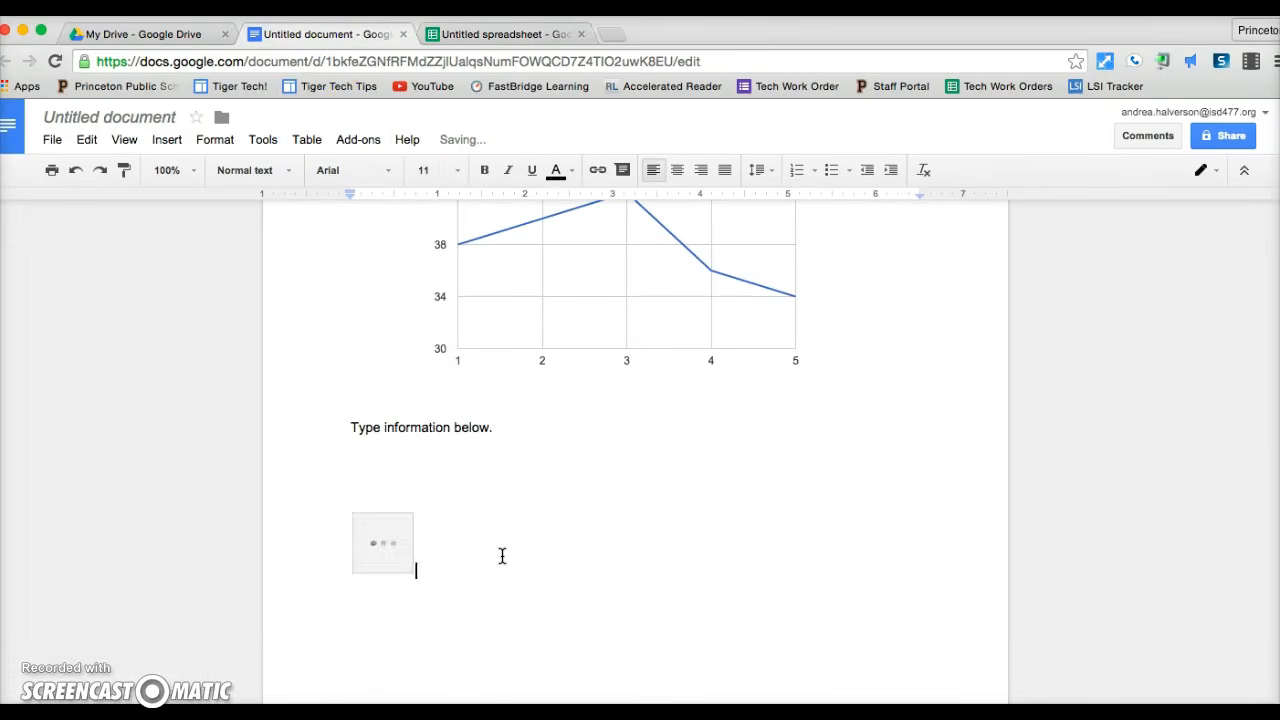
click(560, 429)
scroll(560, 429, down, 6)
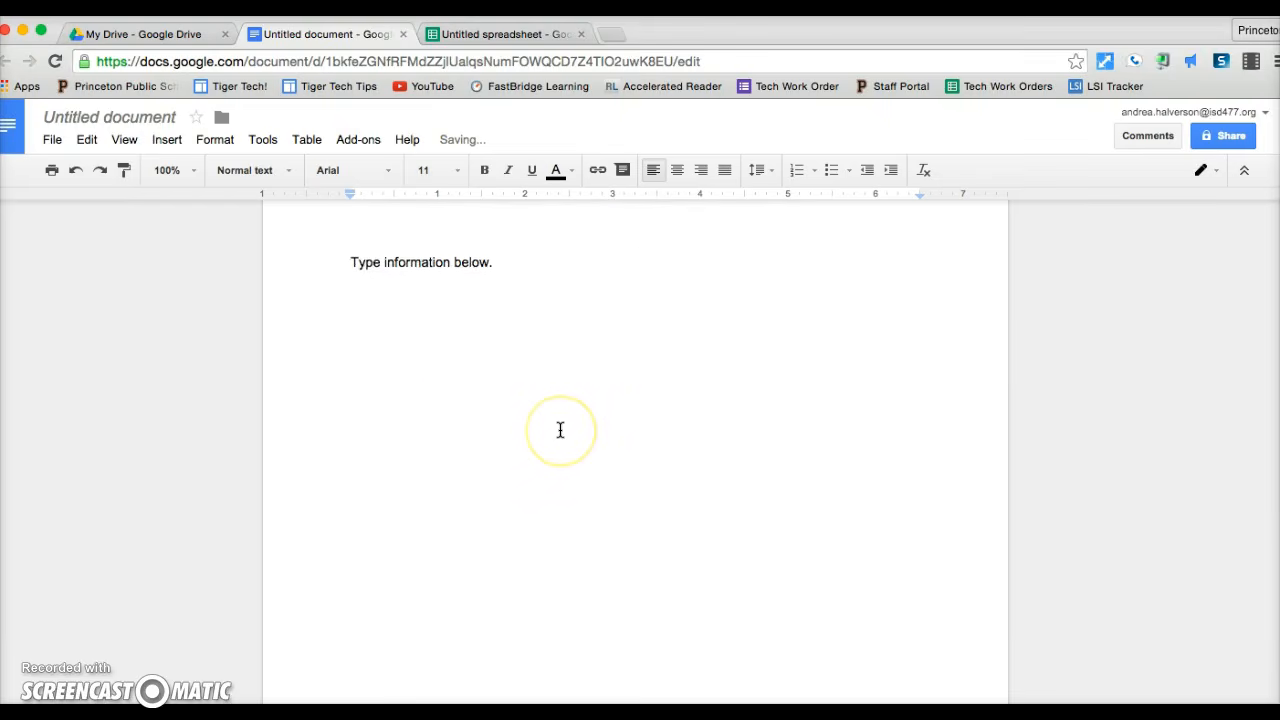
click(663, 571)
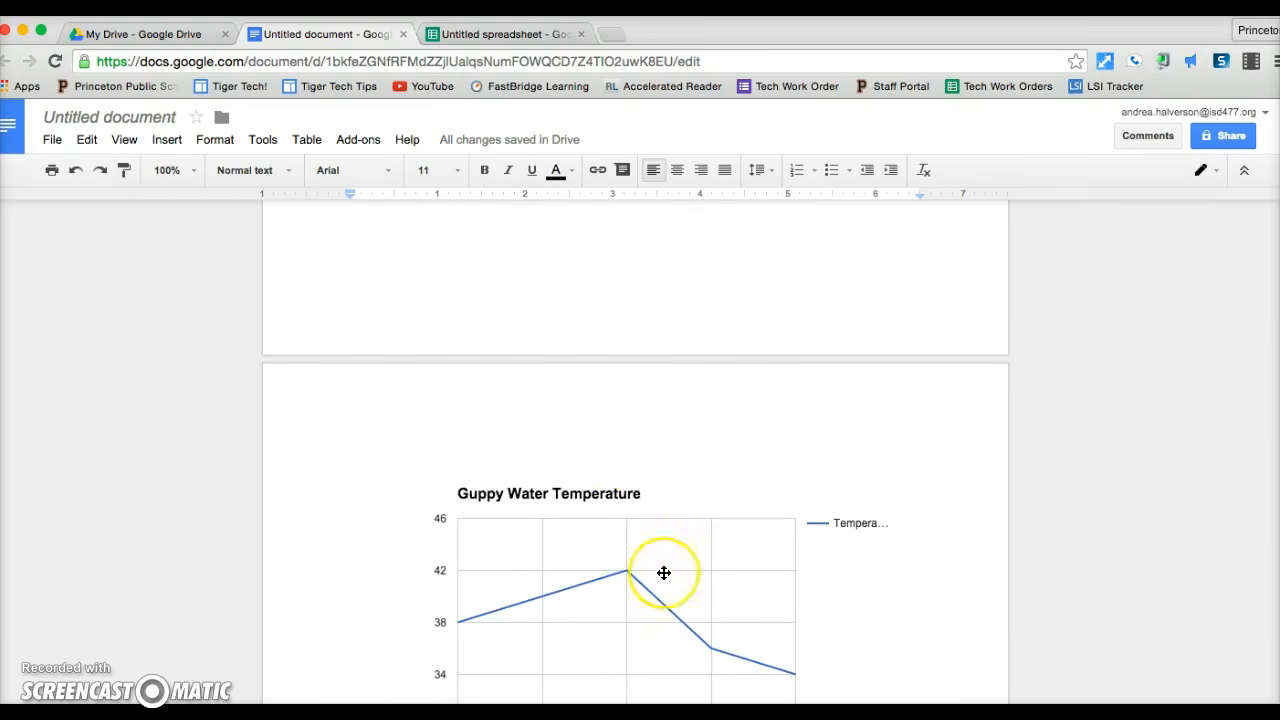
scroll(663, 571, down, 3)
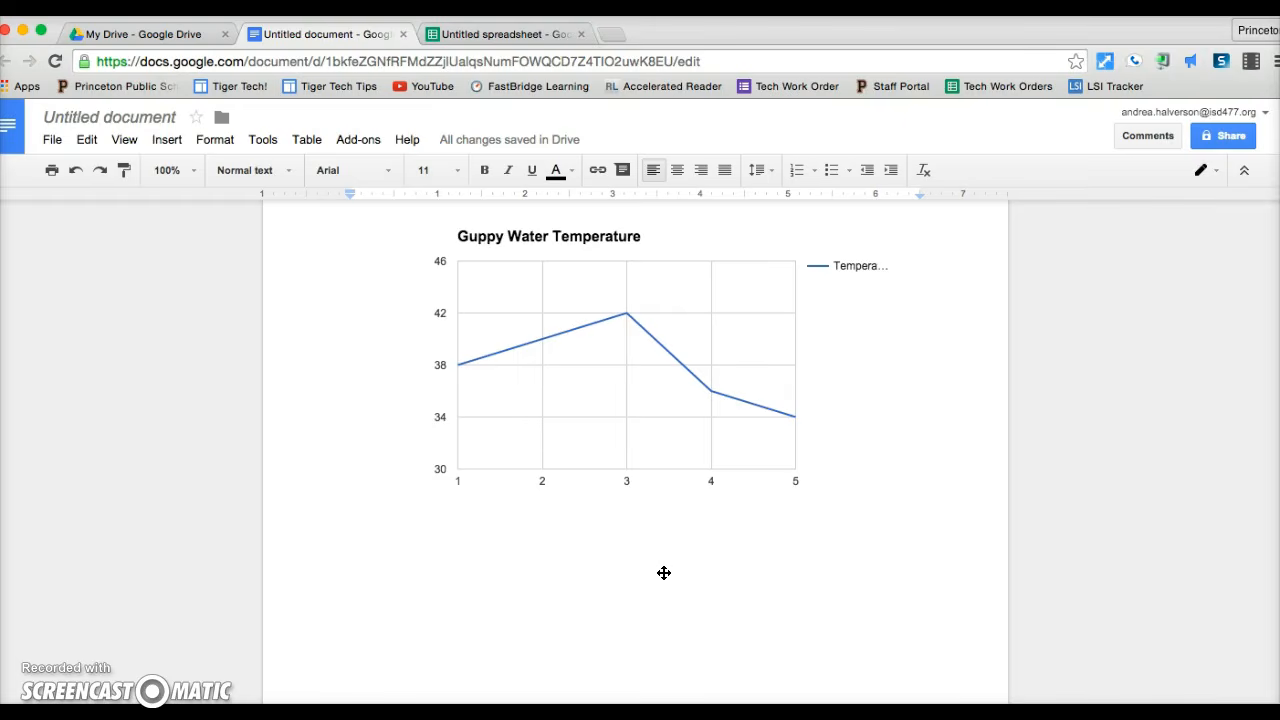